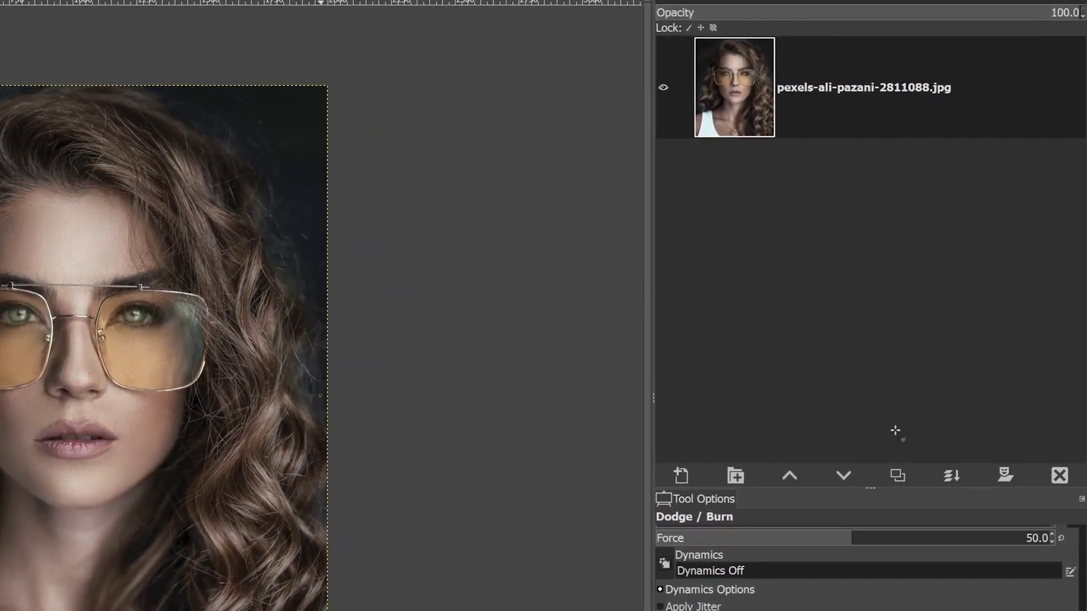
Duplicate the portrait photo layer and name the copy "Brightness + Contrast".
{"action": "left_click", "coordinate": [895, 428]}
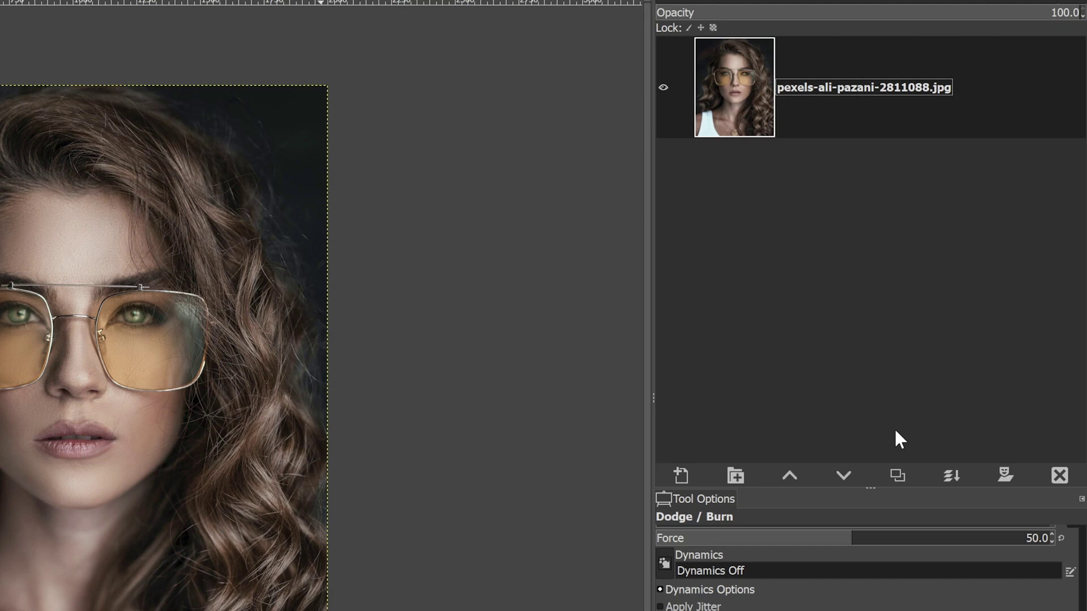
{"action": "left_click", "coordinate": [895, 477]}
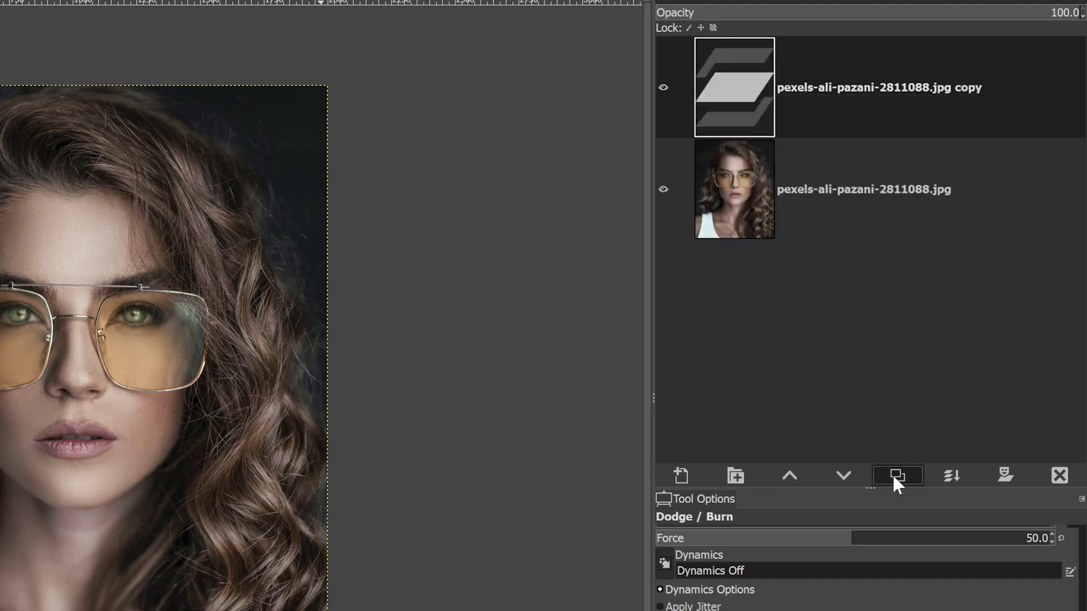
{"action": "double_click", "coordinate": [884, 89]}
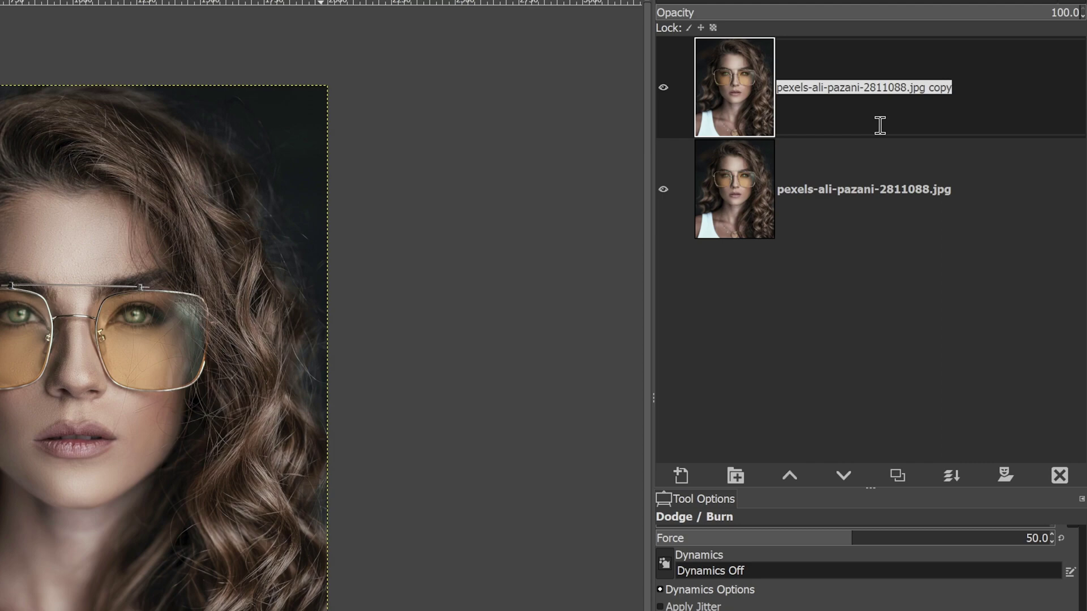
{"action": "type", "text": "Brightness + "}
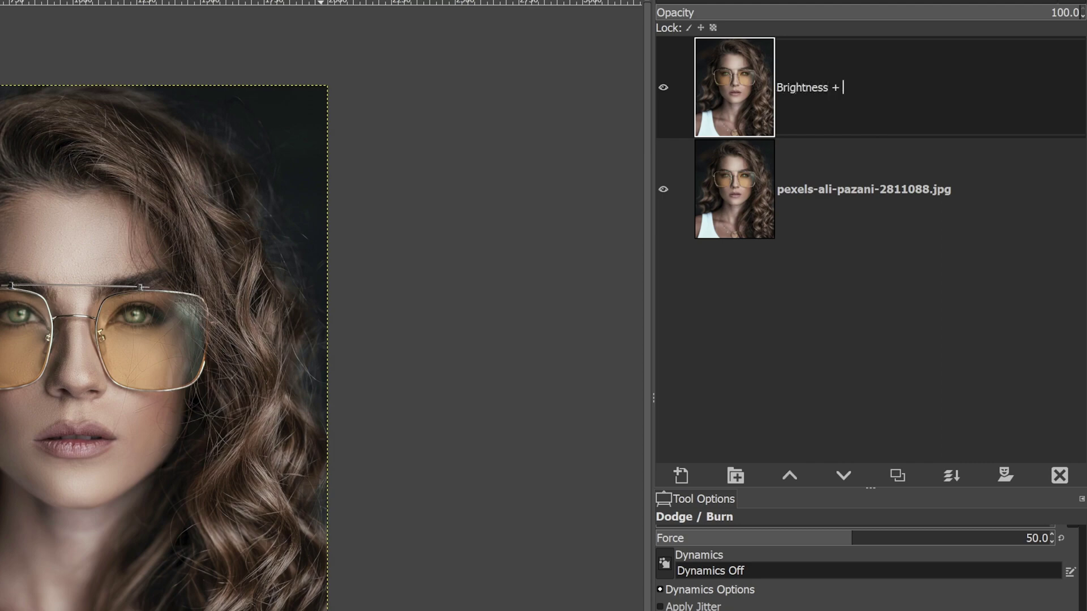
{"action": "type", "text": "Contrast"}
{"action": "key", "text": "Return"}
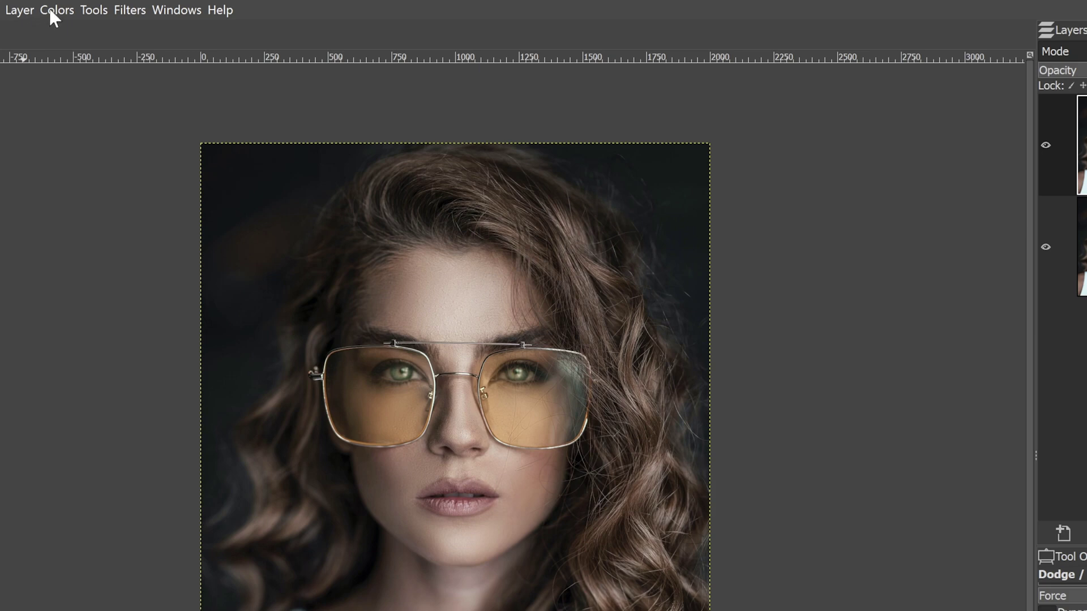
Darken the Brightness + Contrast layer with the Brightness-Contrast adjustment, setting brightness to -127 and contrast to 15.
{"action": "left_click", "coordinate": [49, 9]}
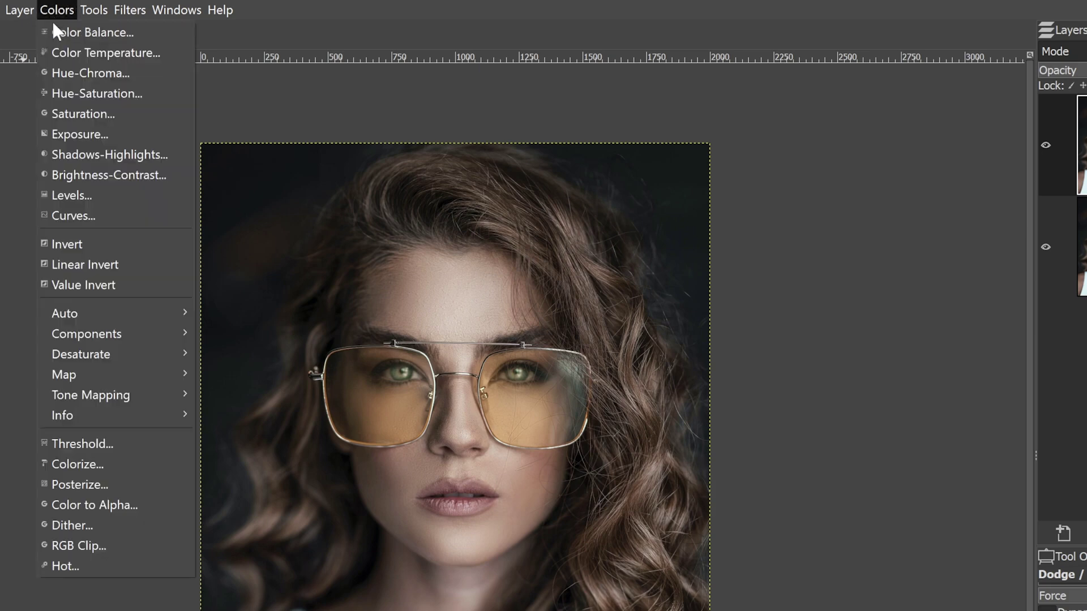
{"action": "left_click", "coordinate": [70, 175]}
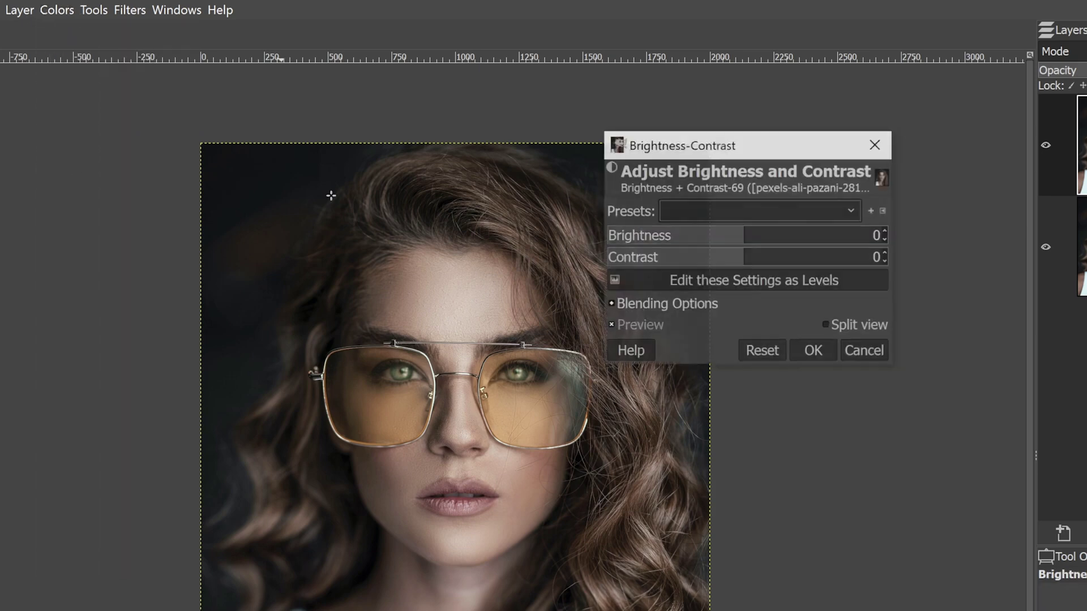
{"action": "left_click_drag", "start_coordinate": [739, 235], "coordinate": [604, 238]}
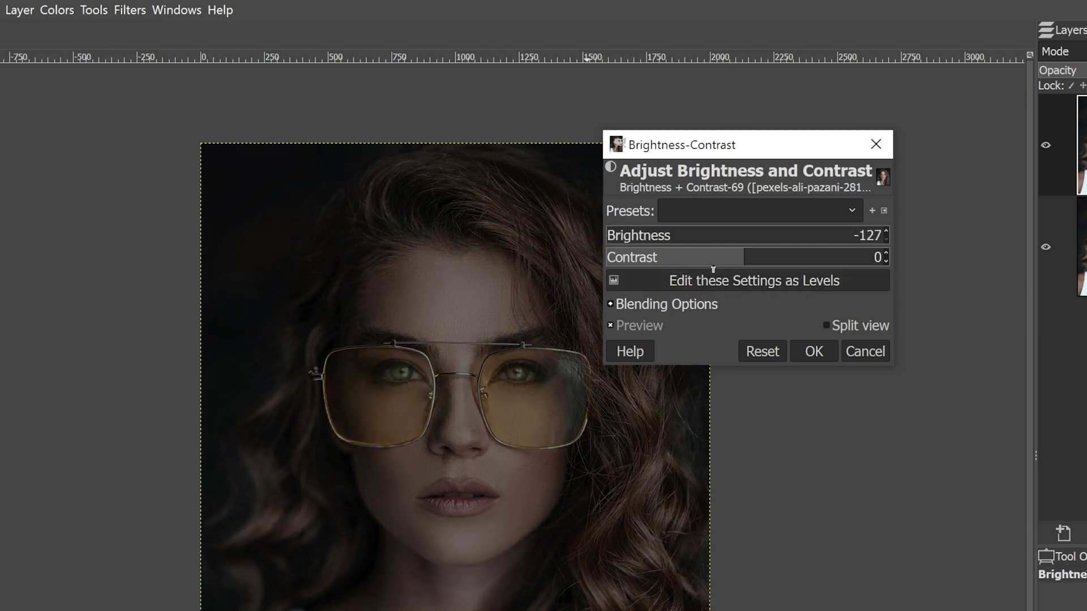
{"action": "left_click_drag", "start_coordinate": [740, 260], "coordinate": [760, 259]}
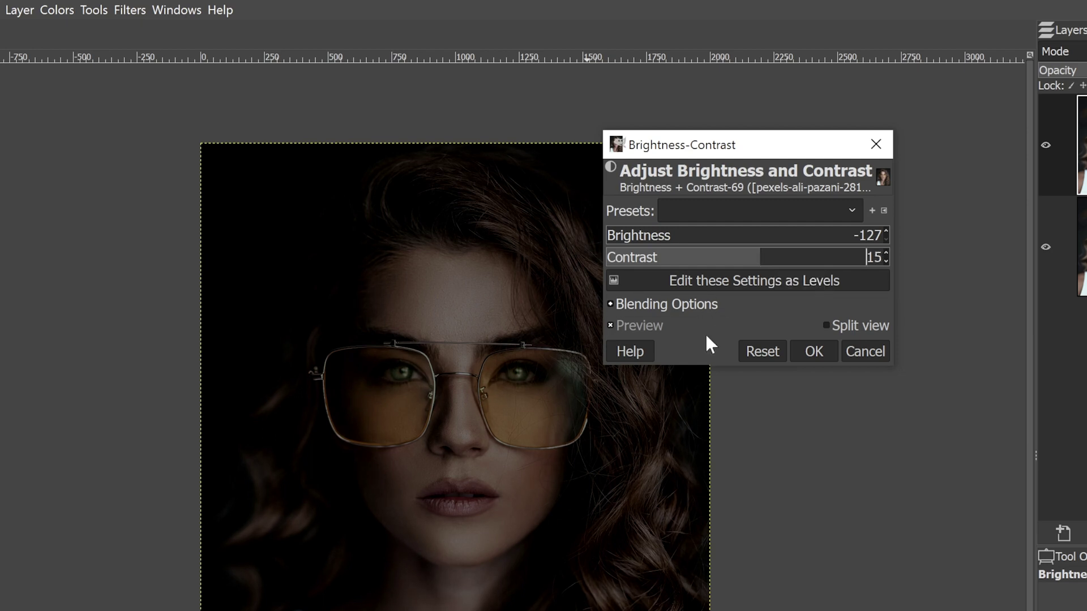
{"action": "left_click", "coordinate": [815, 352]}
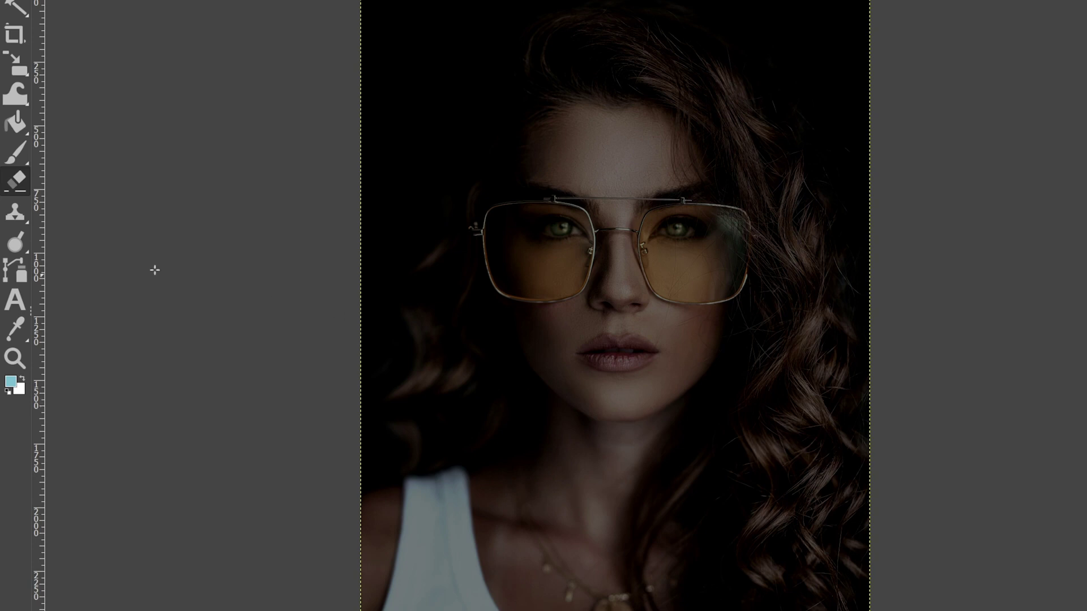
Switch to the Dodge / Burn tool and adjust its brush to size 301.
{"action": "mouse_move", "coordinate": [15, 243]}
{"action": "left_click", "coordinate": [57, 240]}
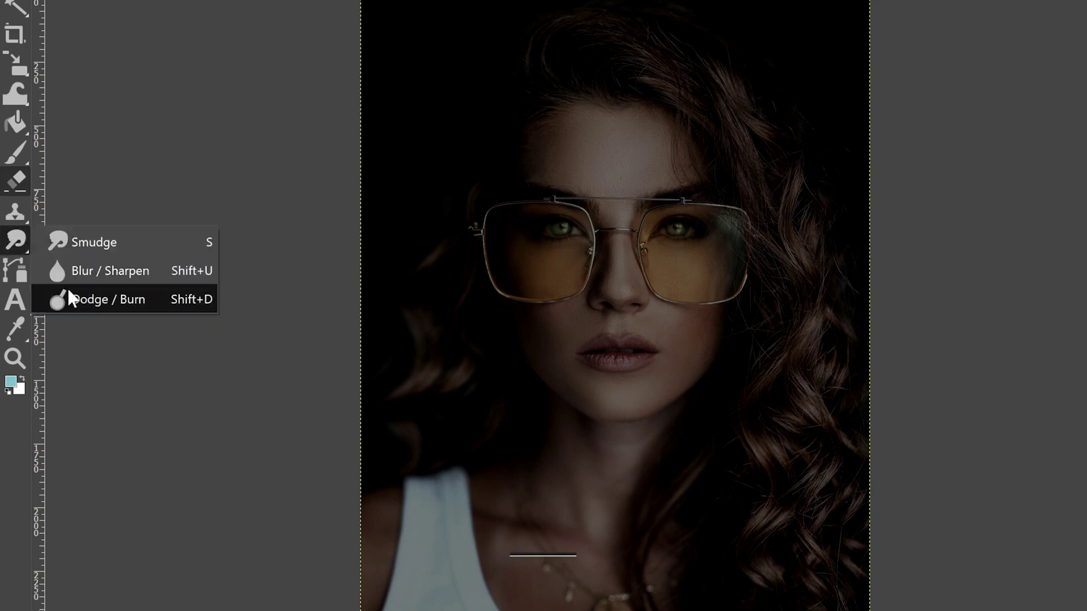
{"action": "left_click", "coordinate": [195, 299]}
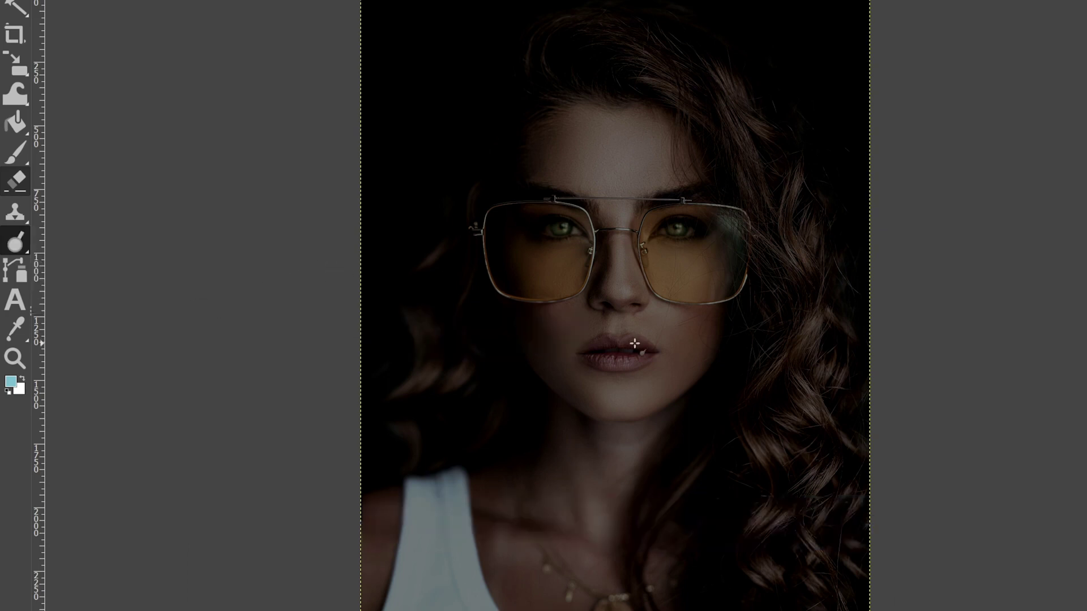
{"action": "key", "text": "bracketright"}
{"action": "key", "text": "bracketright"}
{"action": "key", "text": "bracketright"}
{"action": "key", "text": "bracketright"}
{"action": "key", "text": "bracketright"}
{"action": "key", "text": "bracketright"}
{"action": "key", "text": "bracketright"}
{"action": "key", "text": "bracketright"}
{"action": "key", "text": "bracketright"}
{"action": "key", "text": "bracketright"}
{"action": "key", "text": "bracketright"}
{"action": "key", "text": "bracketright"}
{"action": "key", "text": "bracketright"}
{"action": "key", "text": "bracketright"}
{"action": "key", "text": "bracketright"}
{"action": "key", "text": "bracketright"}
{"action": "key", "text": "bracketright"}
{"action": "key", "text": "bracketright"}
{"action": "key", "text": "bracketleft"}
{"action": "key", "text": "bracketleft"}
{"action": "key", "text": "bracketleft"}
{"action": "key", "text": "bracketleft"}
{"action": "key", "text": "bracketleft"}
{"action": "key", "text": "bracketleft"}
{"action": "key", "text": "bracketleft"}
{"action": "key", "text": "bracketleft"}
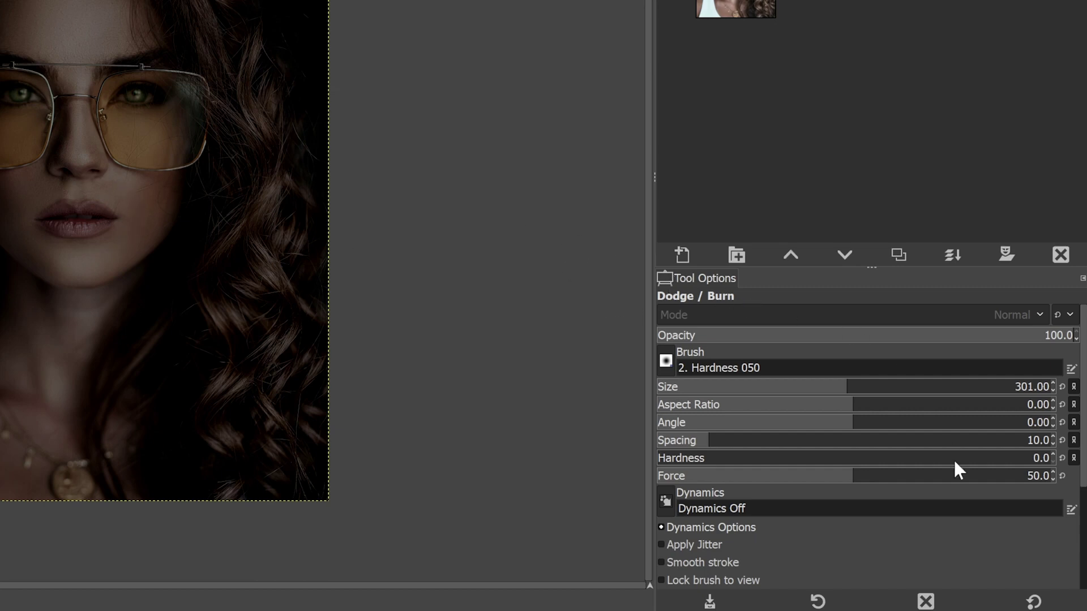
Burn the woman's bright white tank top using the Burn type, the Highlights range and an exposure near the maximum.
{"action": "left_click_drag", "start_coordinate": [1082, 419], "coordinate": [1084, 520]}
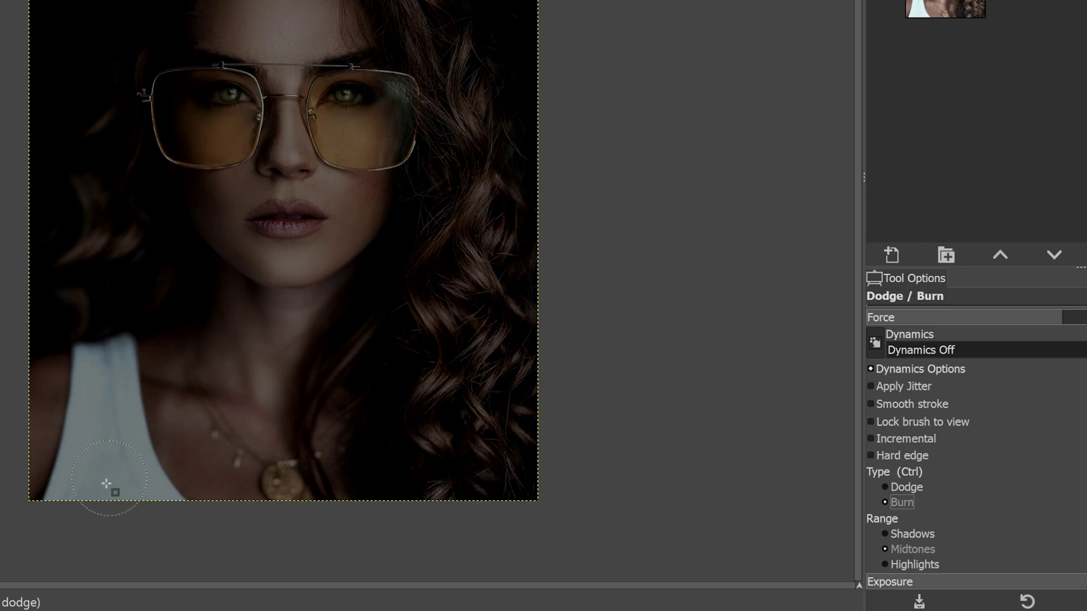
{"action": "left_click", "coordinate": [913, 563]}
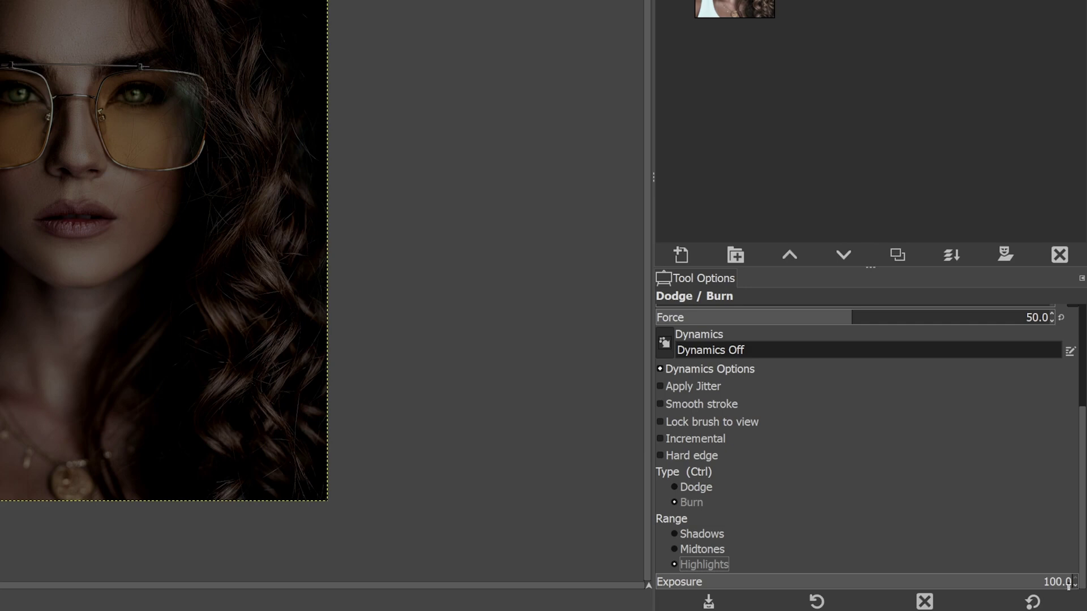
{"action": "left_click", "coordinate": [870, 589]}
{"action": "left_click_drag", "start_coordinate": [869, 589], "coordinate": [867, 589]}
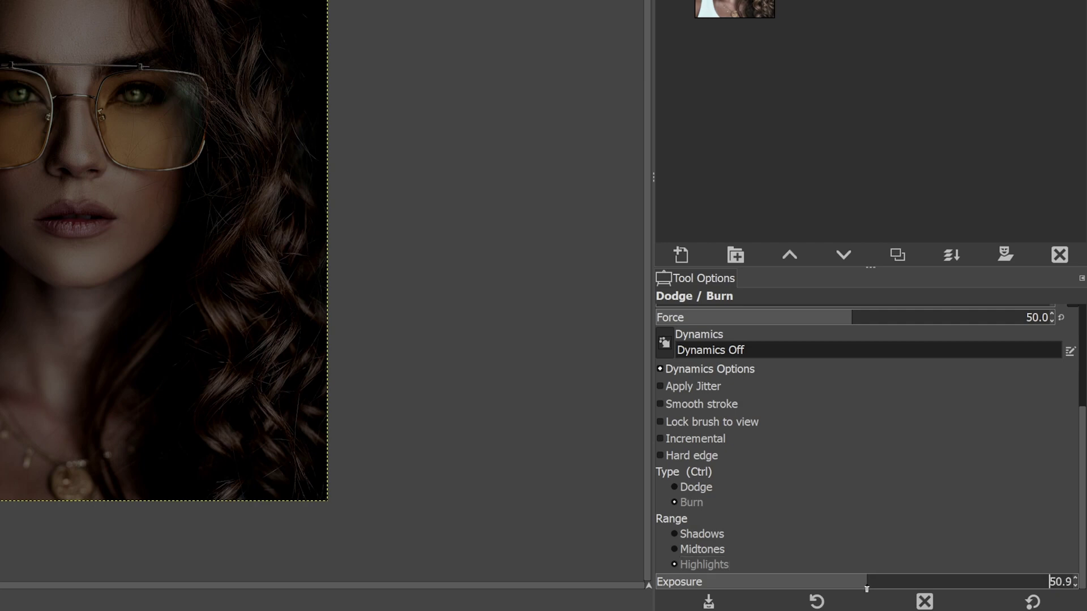
{"action": "left_click", "coordinate": [723, 587]}
{"action": "left_click_drag", "start_coordinate": [723, 585], "coordinate": [743, 584]}
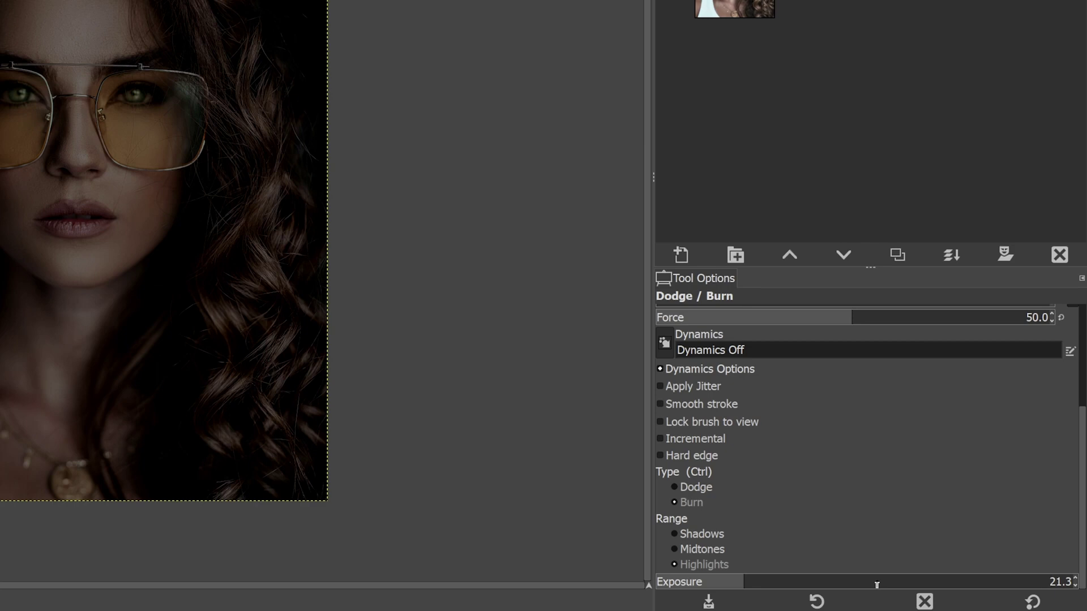
{"action": "left_click_drag", "start_coordinate": [877, 585], "coordinate": [1065, 584]}
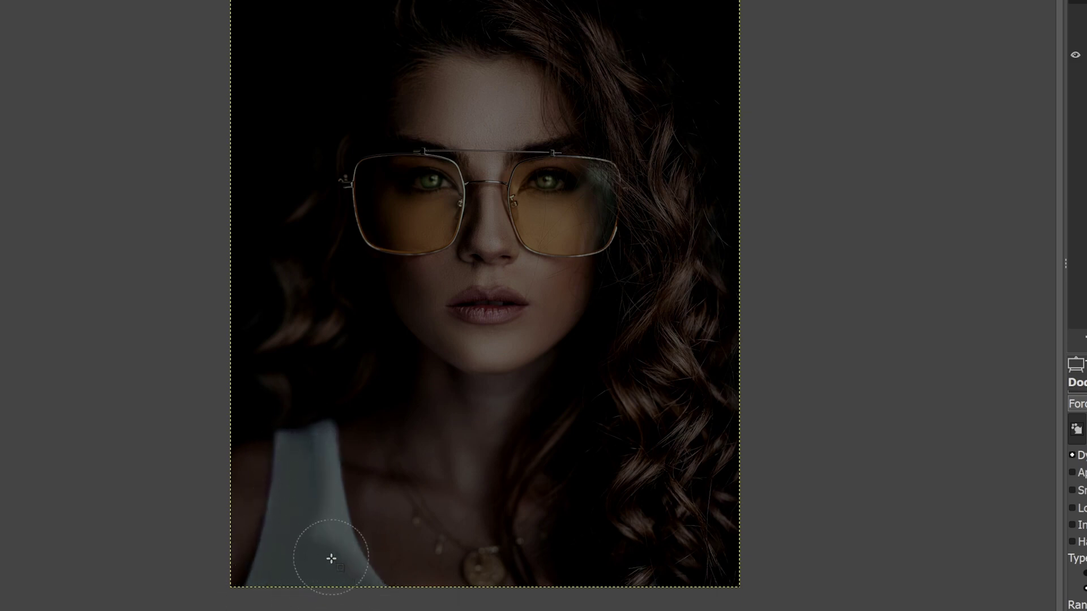
{"action": "mouse_move", "coordinate": [323, 475]}
{"action": "left_mouse_down"}
{"action": "mouse_move", "coordinate": [316, 499]}
{"action": "mouse_move", "coordinate": [300, 453]}
{"action": "mouse_move", "coordinate": [291, 517]}
{"action": "mouse_move", "coordinate": [290, 446]}
{"action": "mouse_move", "coordinate": [264, 558]}
{"action": "mouse_move", "coordinate": [273, 580]}
{"action": "mouse_move", "coordinate": [318, 550]}
{"action": "mouse_move", "coordinate": [352, 578]}
{"action": "mouse_move", "coordinate": [327, 546]}
{"action": "mouse_move", "coordinate": [338, 537]}
{"action": "mouse_move", "coordinate": [329, 553]}
{"action": "mouse_move", "coordinate": [324, 432]}
{"action": "mouse_move", "coordinate": [296, 460]}
{"action": "mouse_move", "coordinate": [283, 453]}
{"action": "mouse_move", "coordinate": [275, 480]}
{"action": "mouse_move", "coordinate": [259, 442]}
{"action": "mouse_move", "coordinate": [248, 508]}
{"action": "mouse_move", "coordinate": [274, 556]}
{"action": "mouse_move", "coordinate": [299, 575]}
{"action": "mouse_move", "coordinate": [319, 556]}
{"action": "mouse_move", "coordinate": [347, 569]}
{"action": "mouse_move", "coordinate": [370, 605]}
{"action": "mouse_move", "coordinate": [331, 492]}
{"action": "mouse_move", "coordinate": [352, 594]}
{"action": "mouse_move", "coordinate": [254, 594]}
{"action": "mouse_move", "coordinate": [272, 533]}
{"action": "mouse_move", "coordinate": [279, 542]}
{"action": "mouse_move", "coordinate": [283, 531]}
{"action": "mouse_move", "coordinate": [298, 424]}
{"action": "mouse_move", "coordinate": [279, 458]}
{"action": "mouse_move", "coordinate": [292, 412]}
{"action": "mouse_move", "coordinate": [340, 581]}
{"action": "mouse_move", "coordinate": [278, 495]}
{"action": "mouse_move", "coordinate": [442, 578]}
{"action": "mouse_move", "coordinate": [320, 474]}
{"action": "left_mouse_up"}
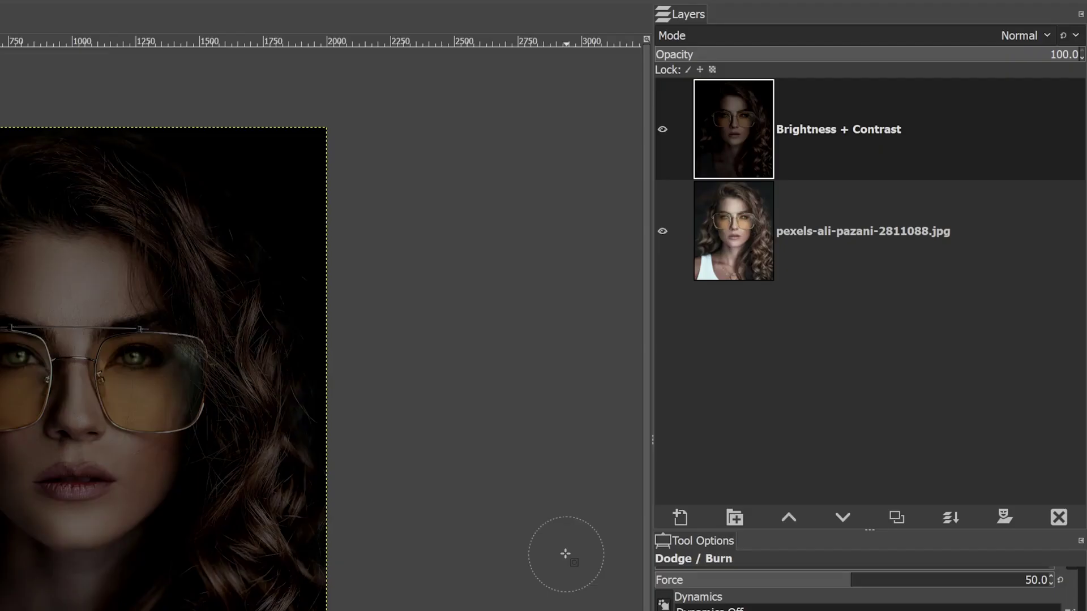
Duplicate the Brightness + Contrast layer and name the copy "Hue + Sat + Colorize".
{"action": "left_click", "coordinate": [897, 517]}
{"action": "double_click", "coordinate": [865, 129]}
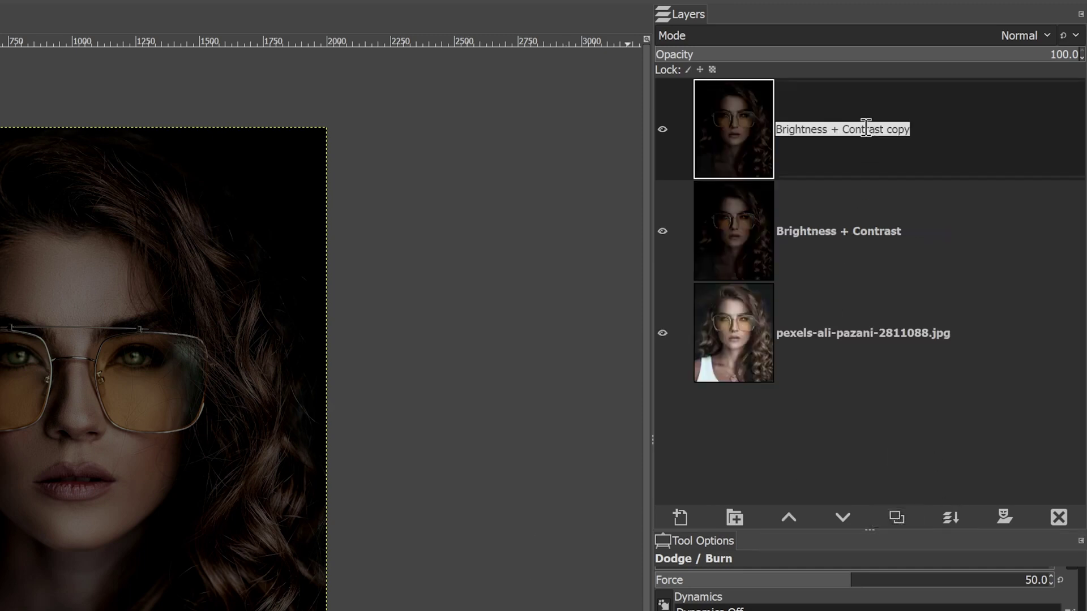
{"action": "type", "text": "Hue + Sat + Col"}
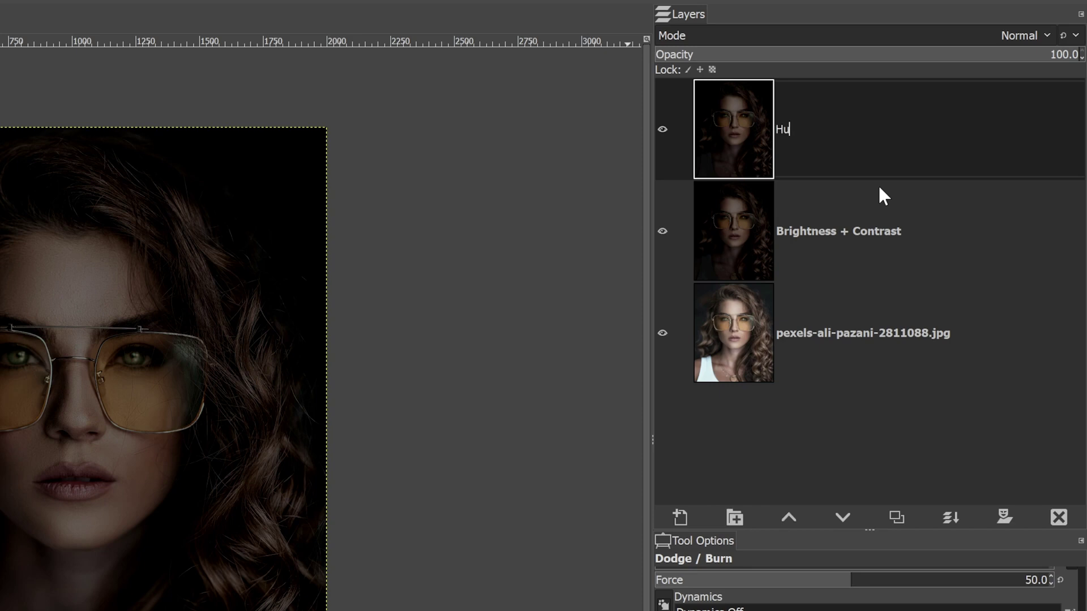
{"action": "type", "text": "orize"}
{"action": "key", "text": "Return"}
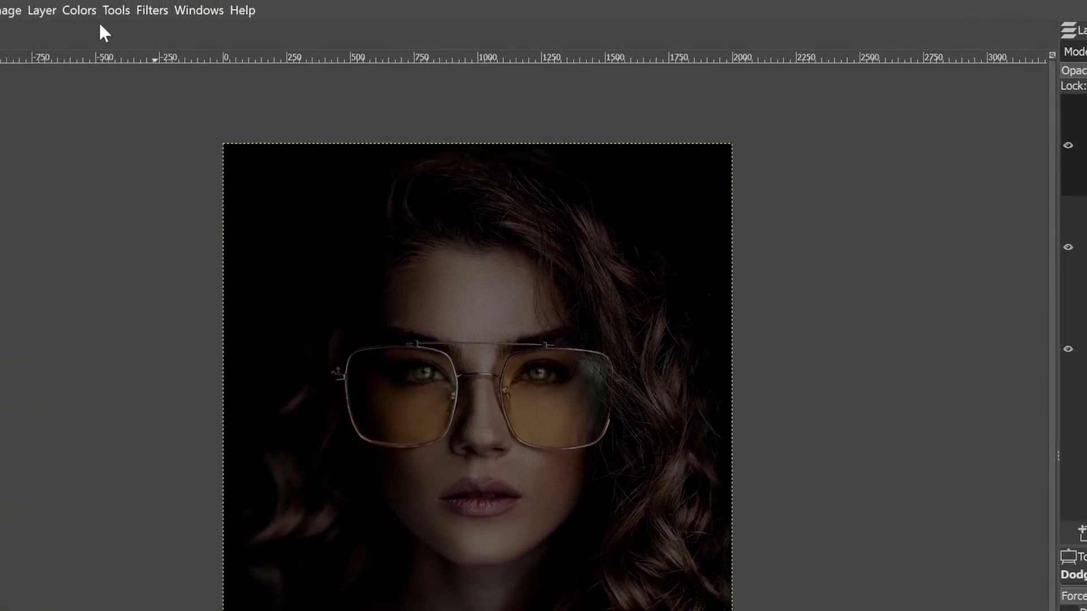
Desaturate the Hue + Sat + Colorize layer using the Luminance mode.
{"action": "left_click", "coordinate": [83, 11]}
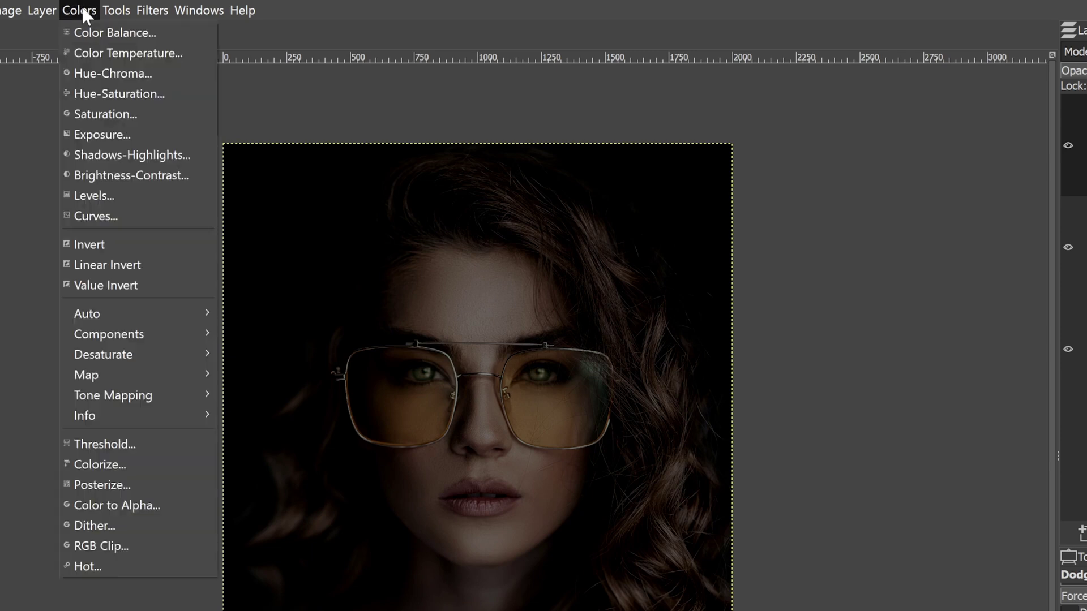
{"action": "mouse_move", "coordinate": [130, 354]}
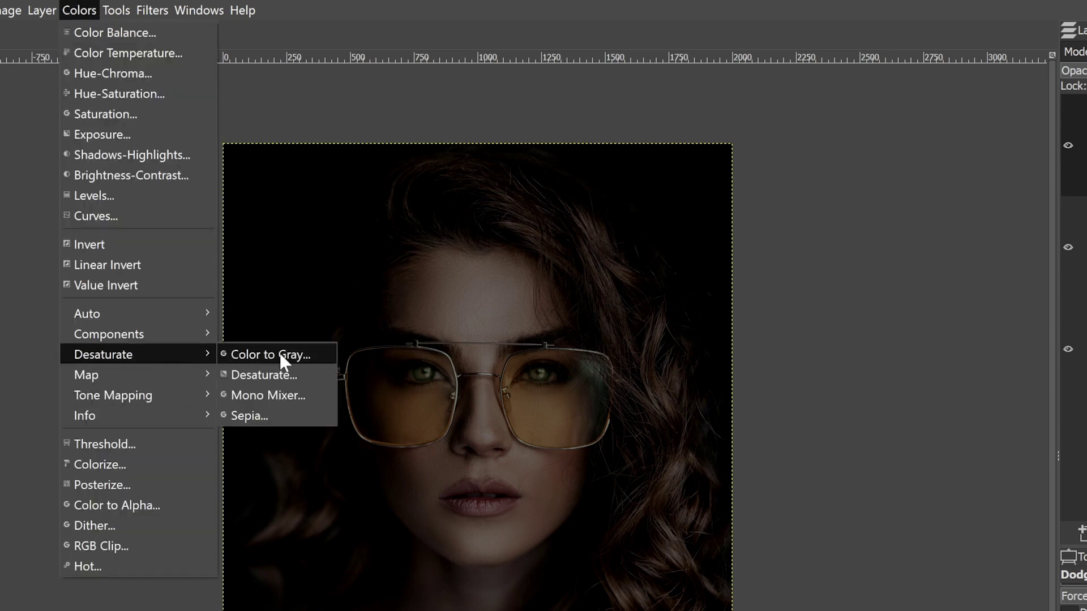
{"action": "left_click", "coordinate": [280, 374]}
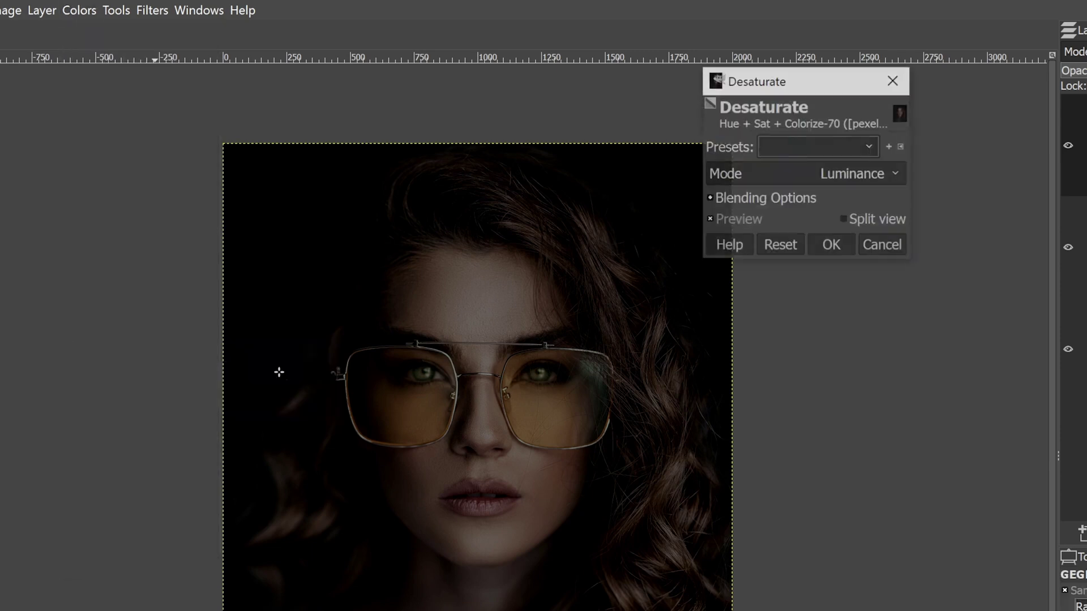
{"action": "left_click", "coordinate": [832, 246]}
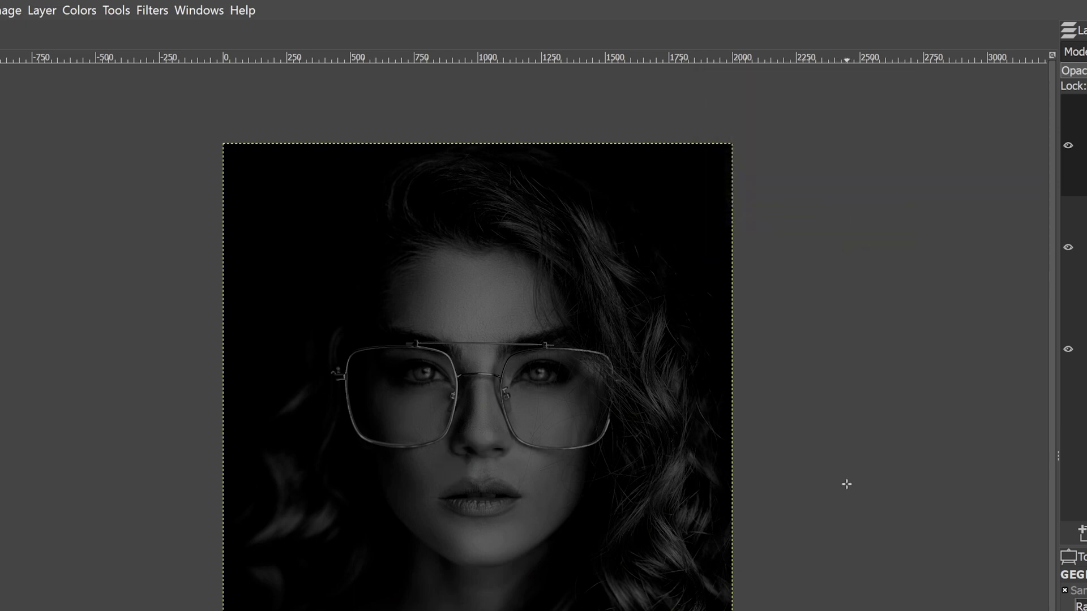
Colorize the Hue + Sat + Colorize layer with the blue color 396cc1.
{"action": "left_click", "coordinate": [85, 10]}
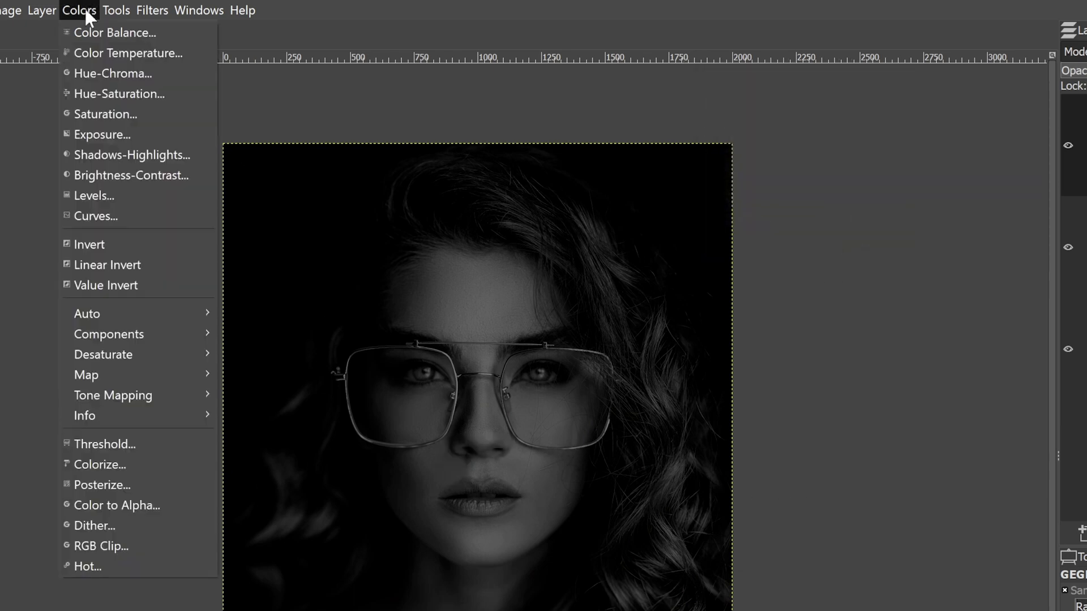
{"action": "left_click", "coordinate": [126, 464]}
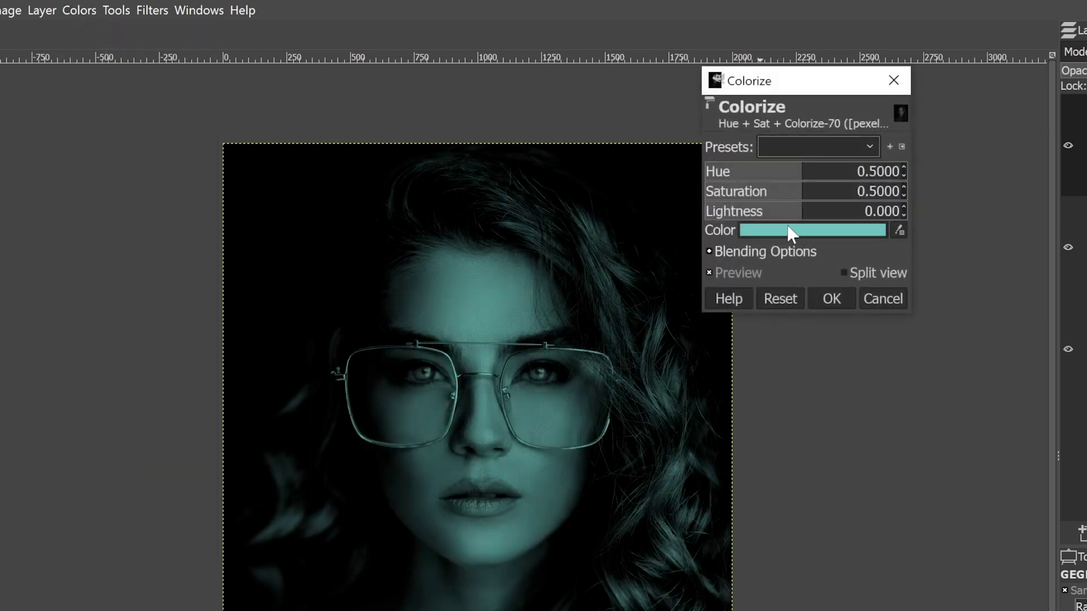
{"action": "left_click", "coordinate": [806, 230]}
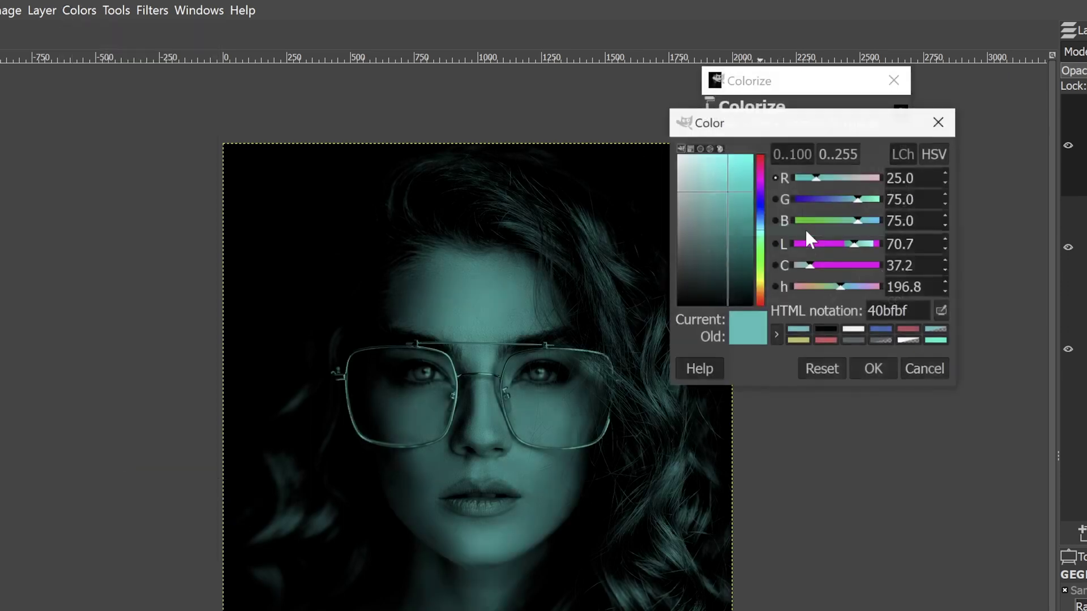
{"action": "left_click", "coordinate": [876, 327]}
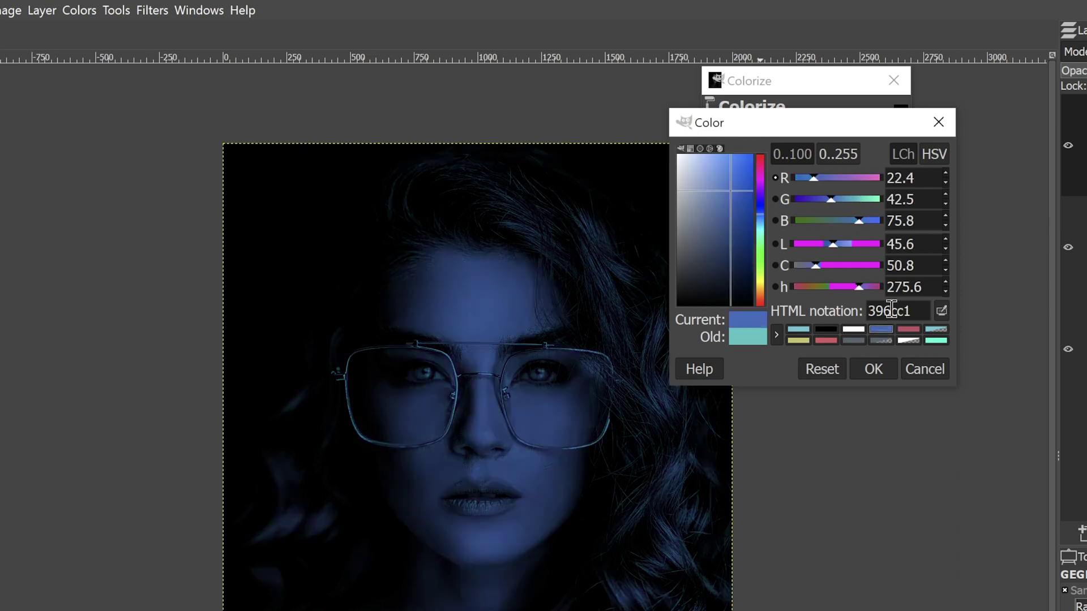
{"action": "double_click", "coordinate": [889, 311]}
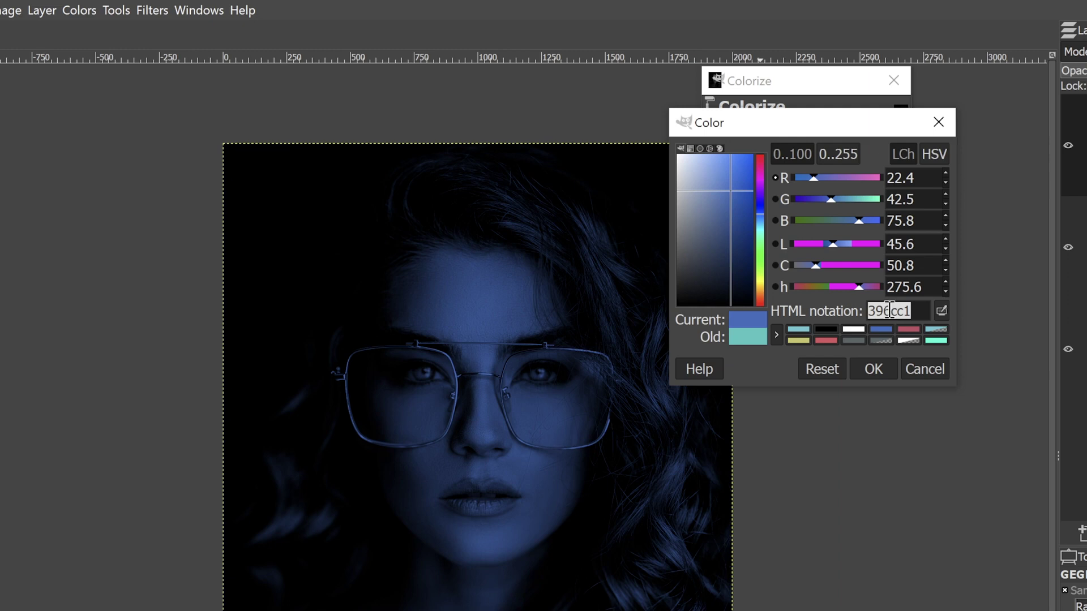
{"action": "left_click", "coordinate": [873, 367]}
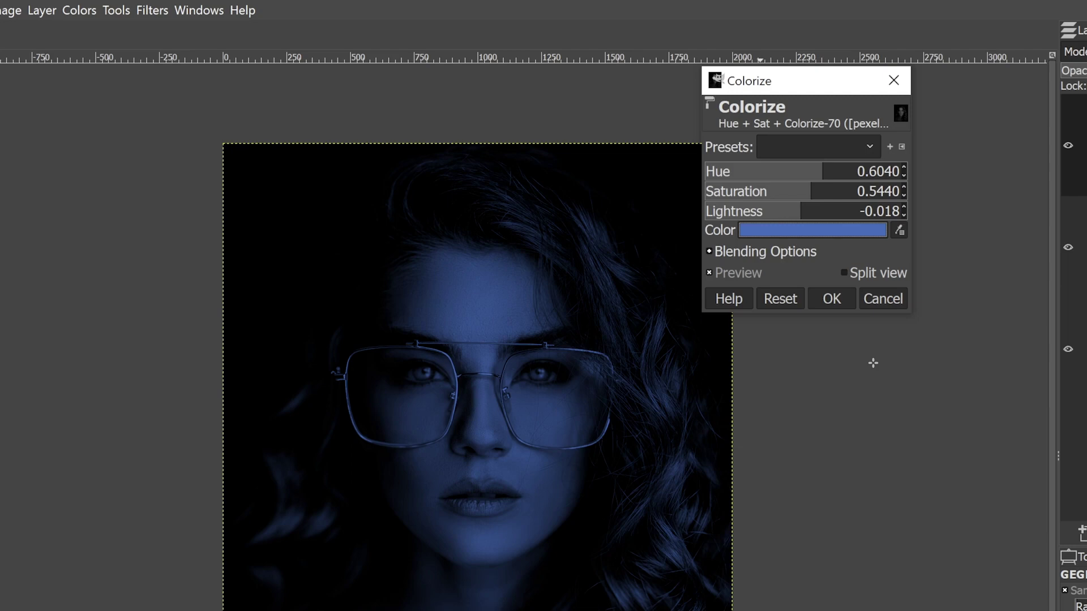
{"action": "left_click", "coordinate": [831, 298]}
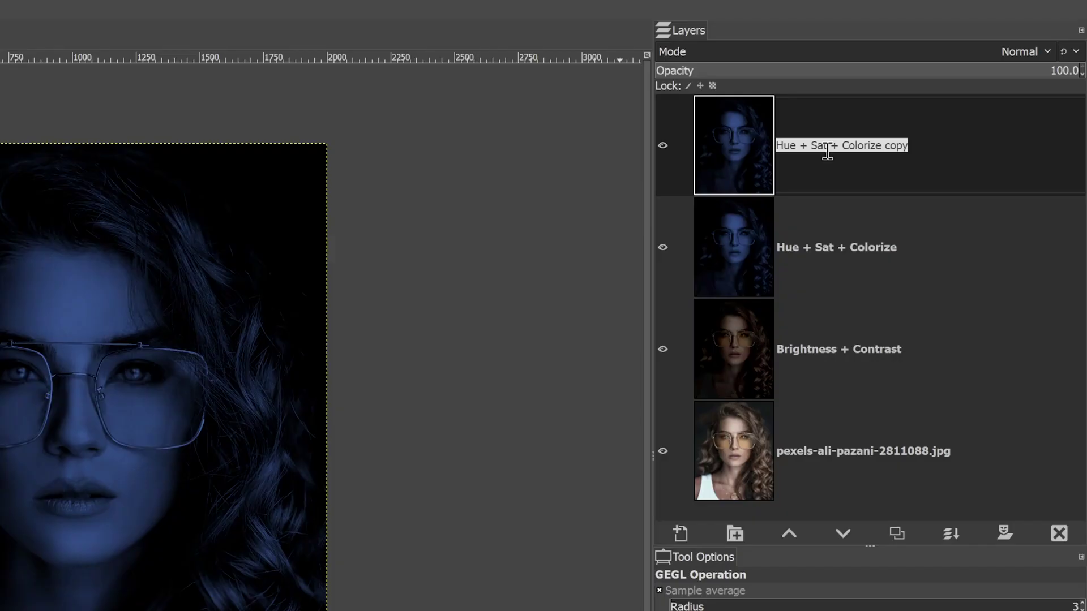
Rename the copy of the Hue + Sat + Colorize layer as "Levels".
{"action": "type", "text": "Layers"}
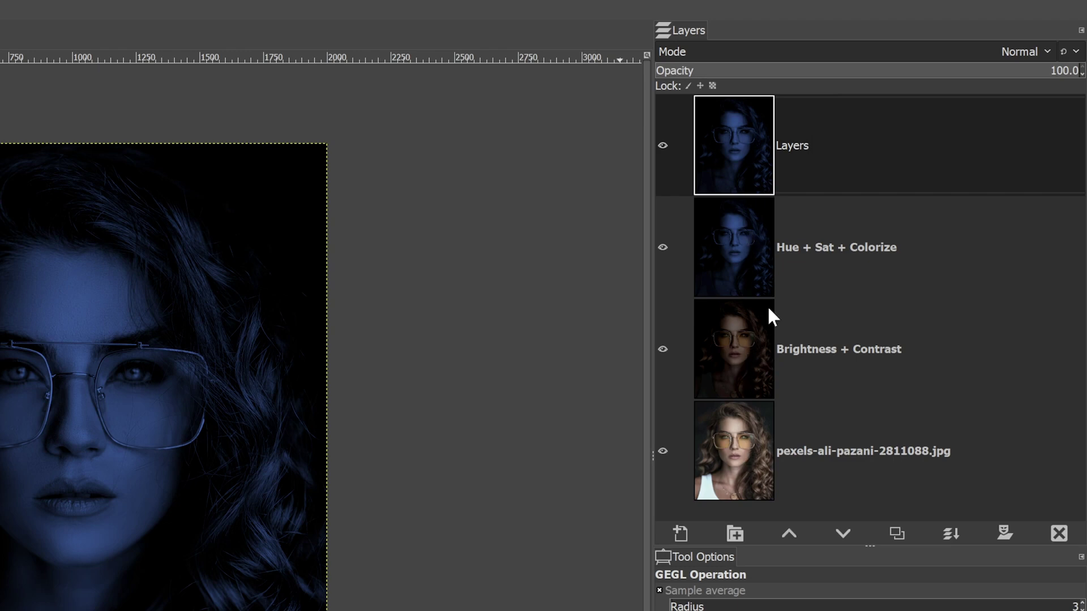
{"action": "key", "text": "ctrl+BackSpace"}
{"action": "type", "text": "Levels"}
{"action": "key", "text": "Return"}
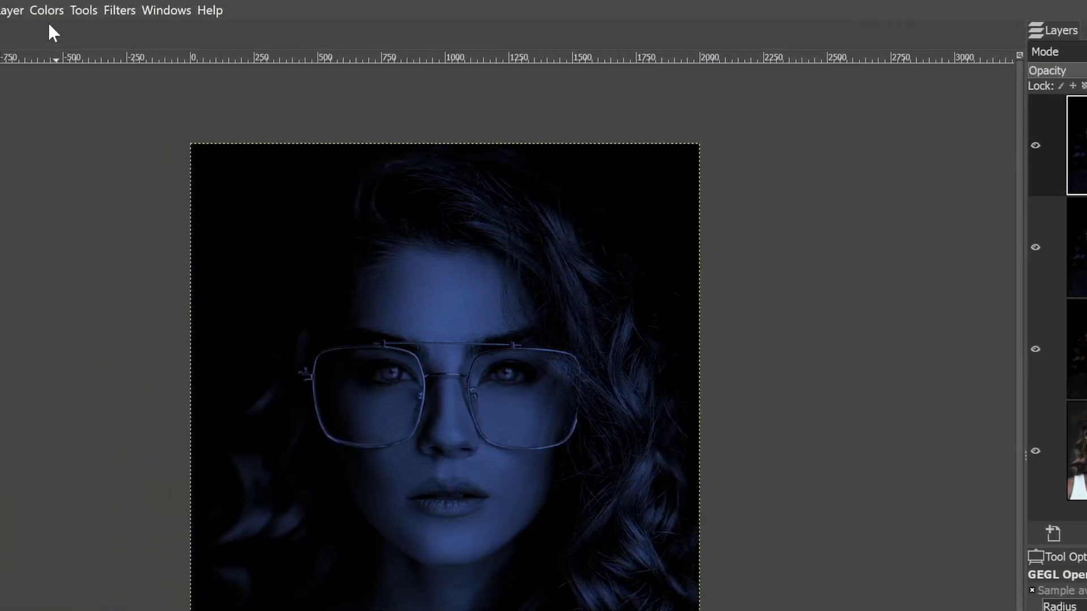
Open the Levels adjustment for the Levels layer and lower the Value channel's high input level to 146.
{"action": "left_click", "coordinate": [55, 10]}
{"action": "left_click", "coordinate": [86, 189]}
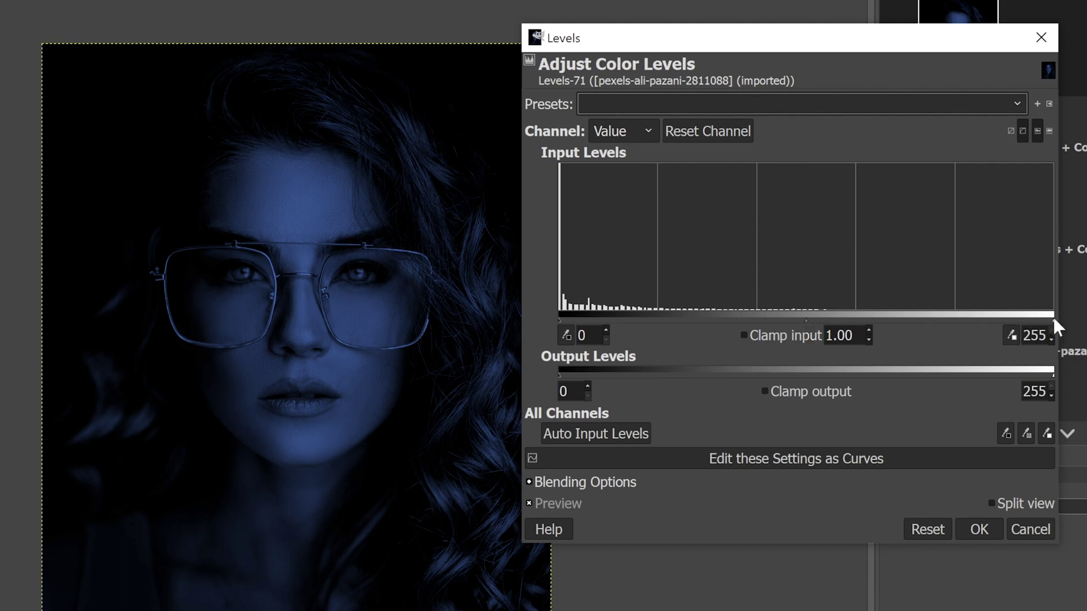
{"action": "left_click_drag", "start_coordinate": [1053, 321], "coordinate": [899, 324]}
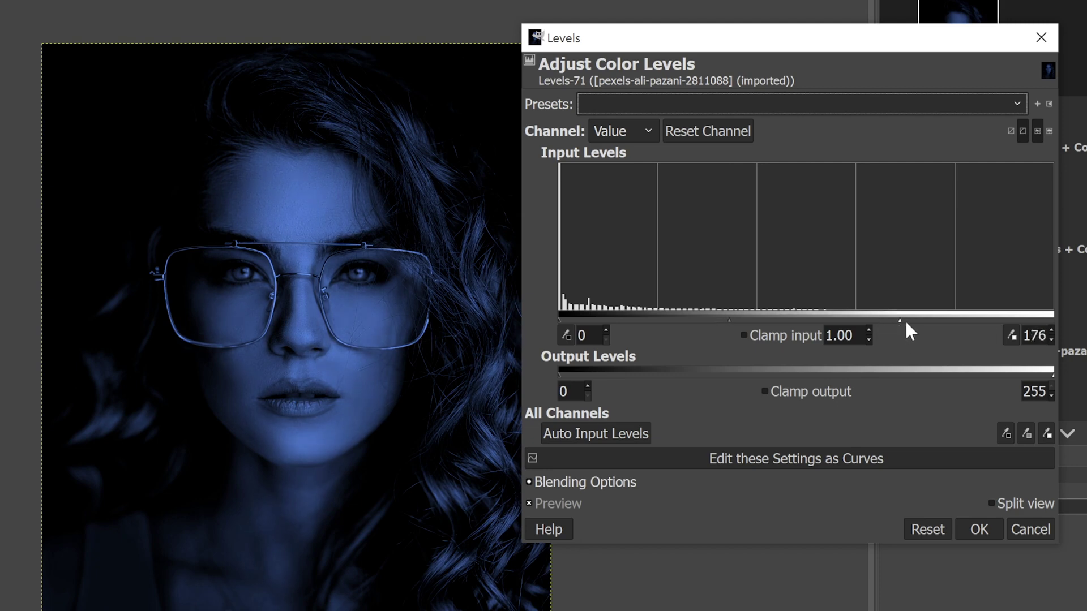
{"action": "double_click", "coordinate": [1052, 331]}
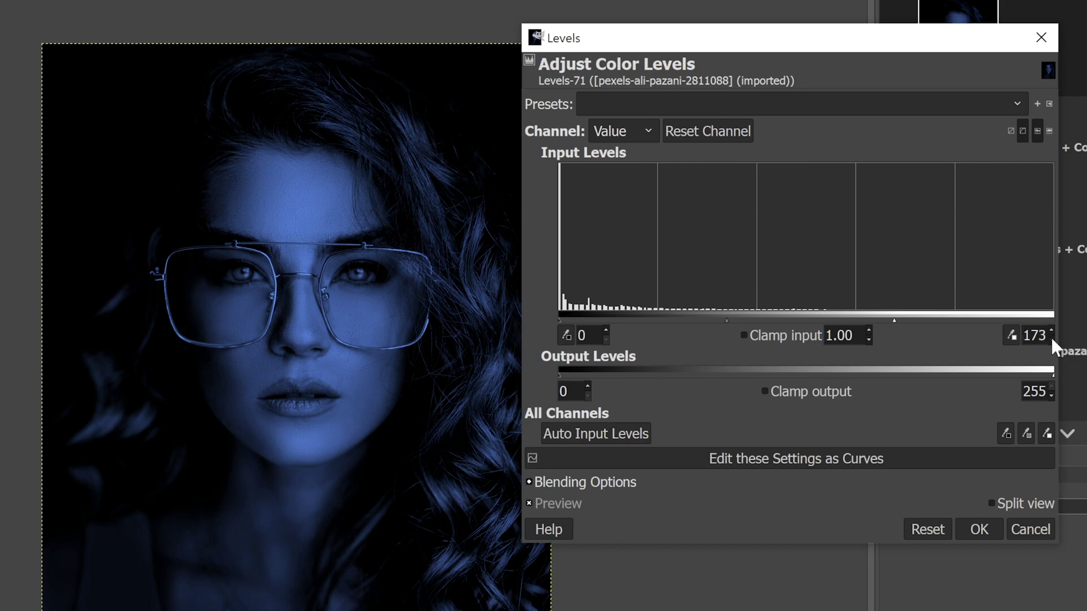
{"action": "left_click", "coordinate": [1052, 339]}
{"action": "double_click", "coordinate": [1038, 336]}
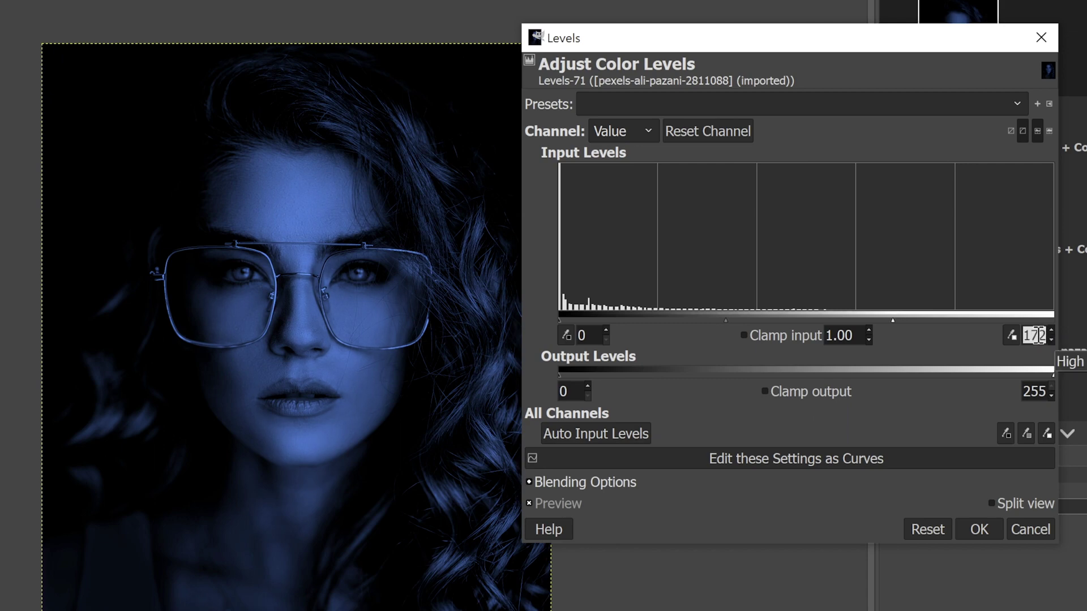
{"action": "type", "text": "50"}
{"action": "key", "text": "Tab"}
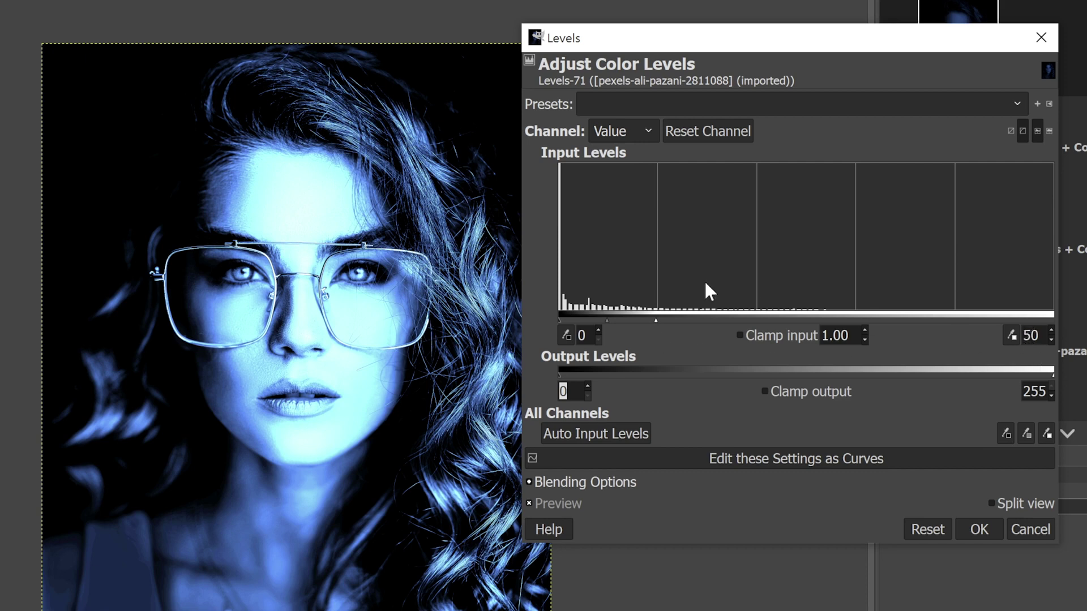
{"action": "left_click_drag", "start_coordinate": [655, 320], "coordinate": [842, 326]}
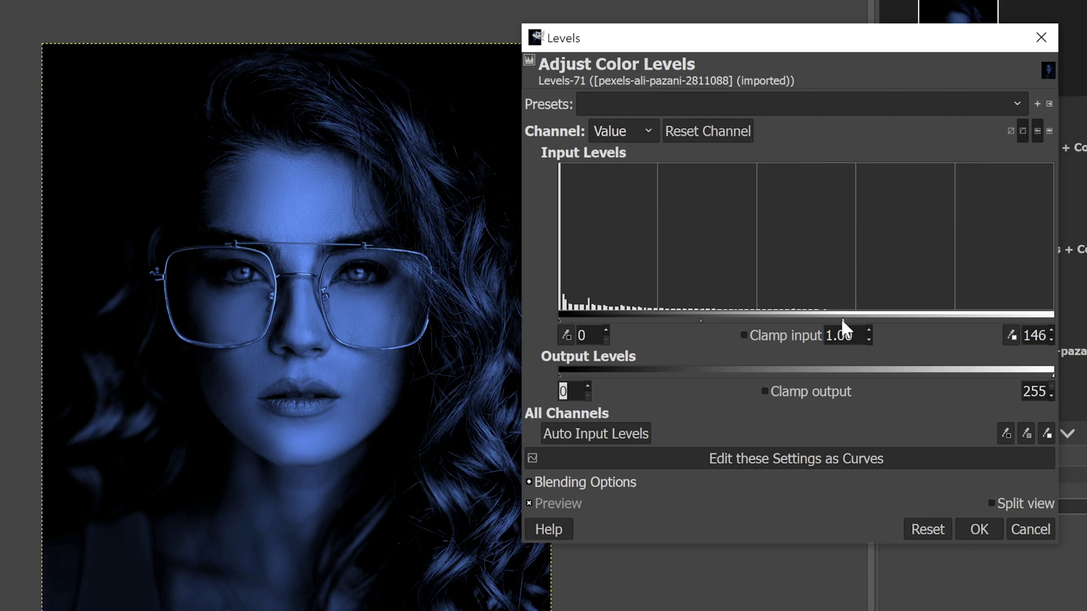
Compare the image with and without the adjustment, set the input gamma to 0.94, and apply the Levels adjustment.
{"action": "left_click", "coordinate": [530, 503]}
{"action": "left_click", "coordinate": [531, 502]}
{"action": "left_click", "coordinate": [532, 503]}
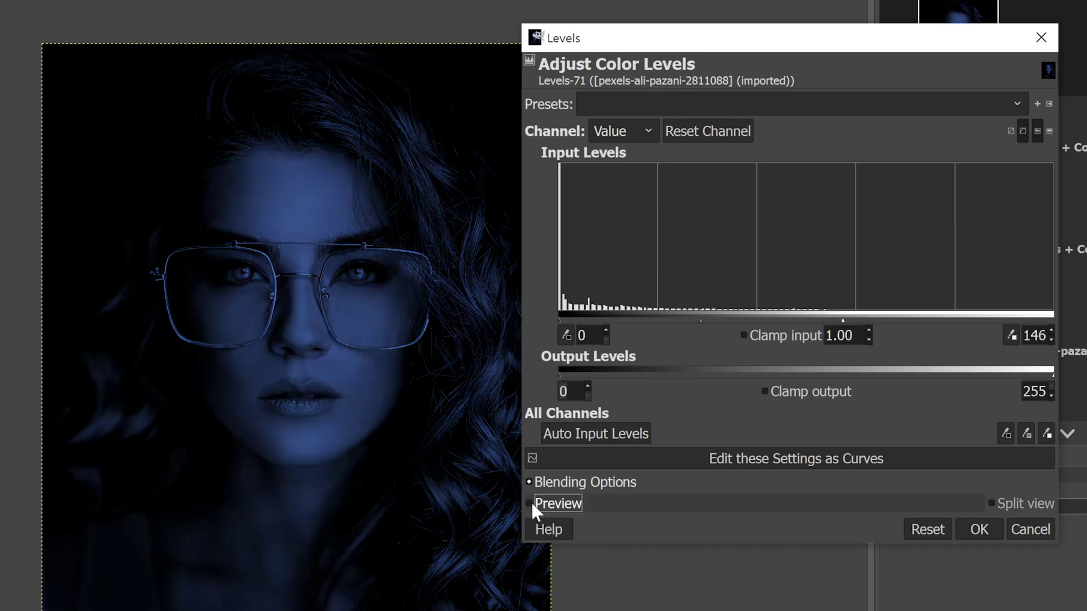
{"action": "left_click", "coordinate": [531, 502]}
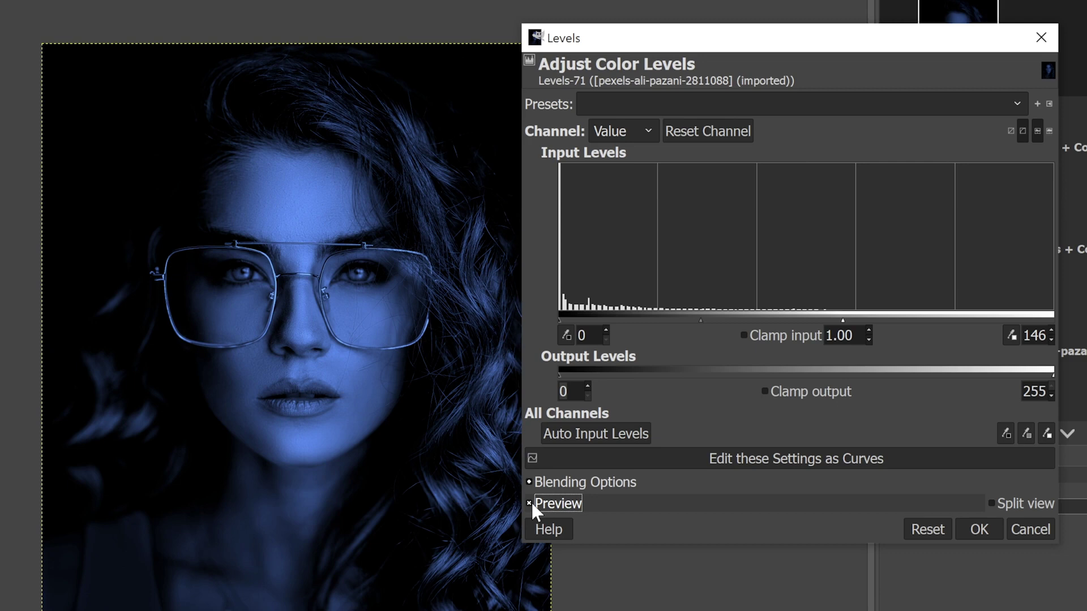
{"action": "left_click", "coordinate": [531, 503]}
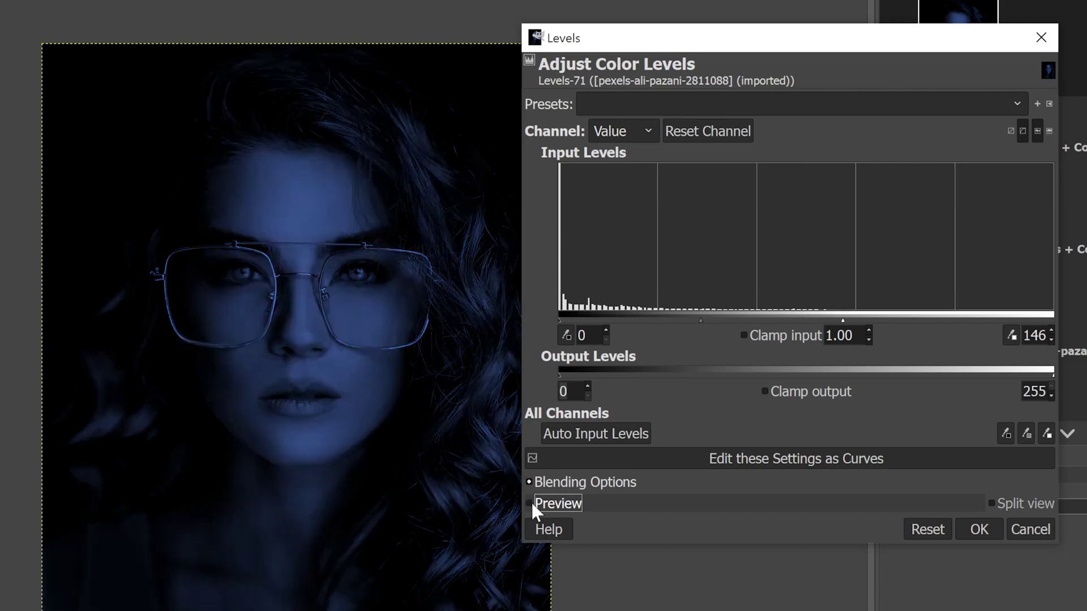
{"action": "left_click", "coordinate": [532, 503]}
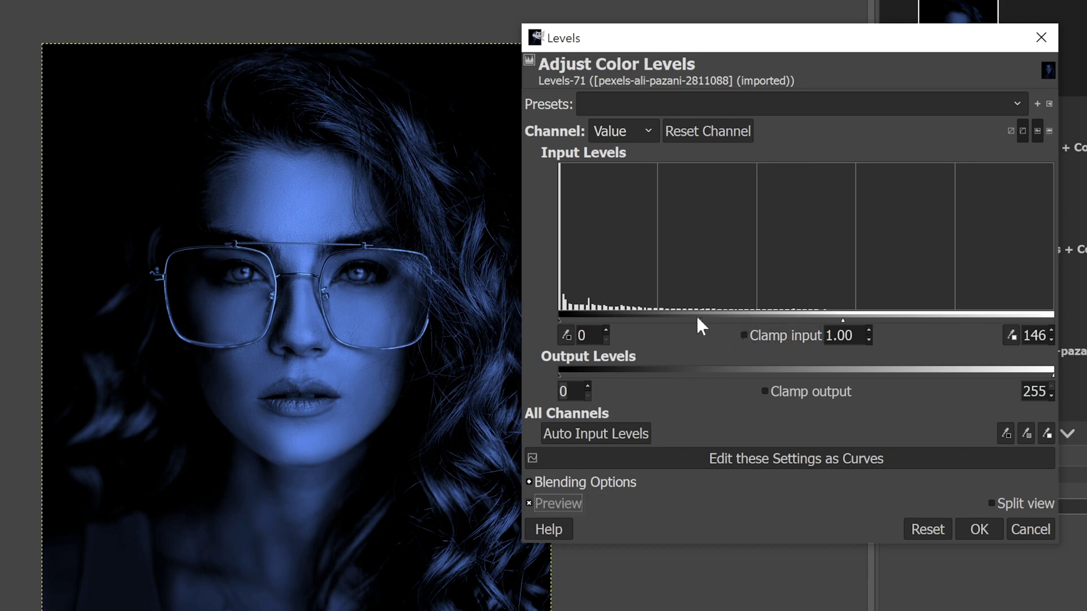
{"action": "left_click_drag", "start_coordinate": [701, 320], "coordinate": [704, 321]}
{"action": "left_click", "coordinate": [583, 498]}
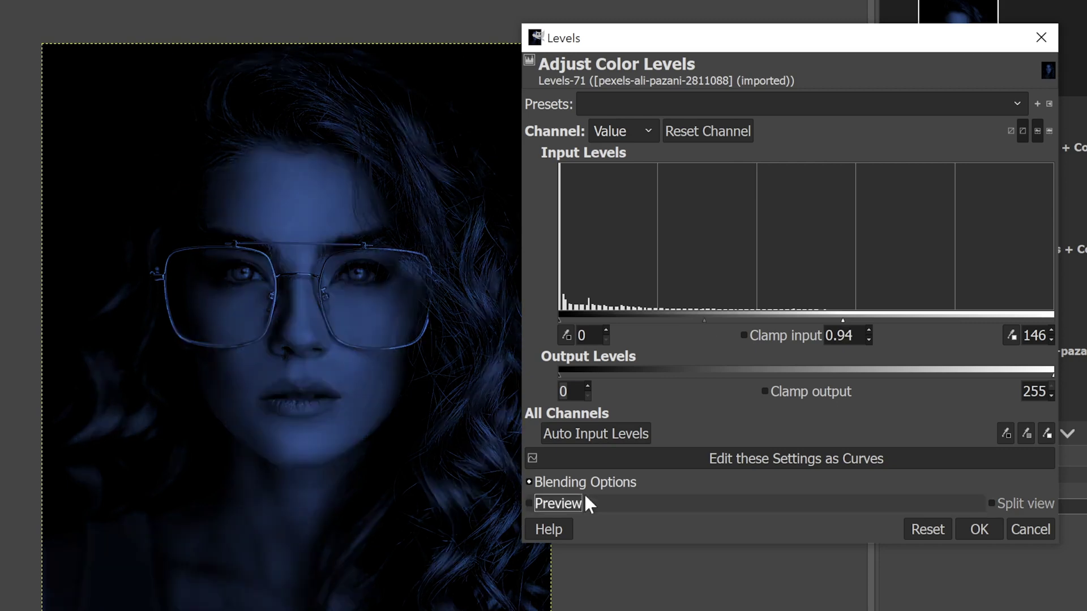
{"action": "left_click", "coordinate": [594, 497]}
{"action": "left_click", "coordinate": [982, 531]}
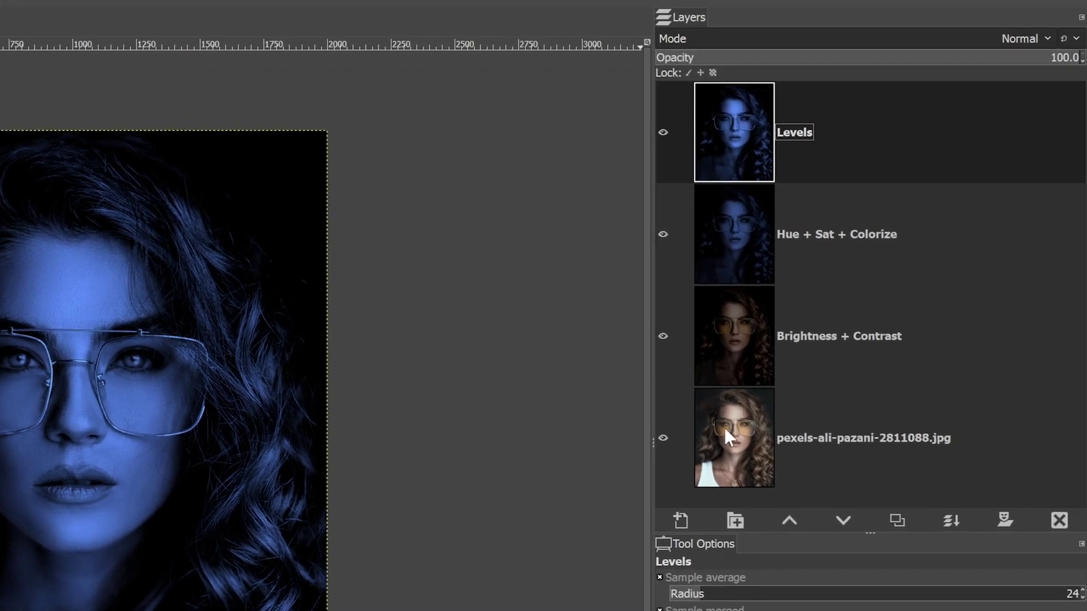
Duplicate the original photo layer pexels-ali-pazani-2811088.jpg and move the copy above all other layers.
{"action": "left_click", "coordinate": [728, 434]}
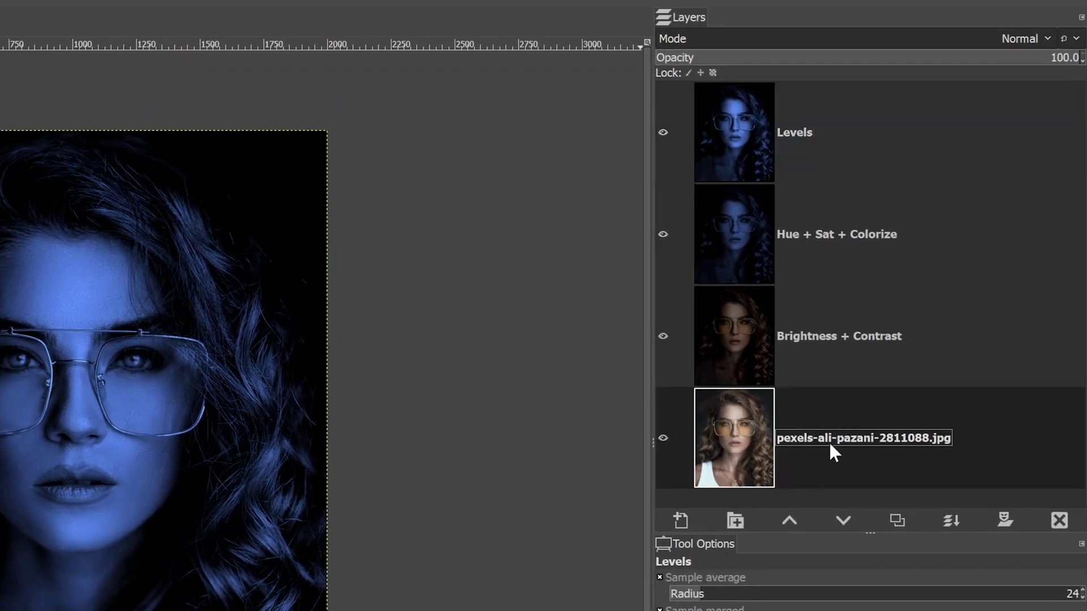
{"action": "left_click", "coordinate": [900, 529]}
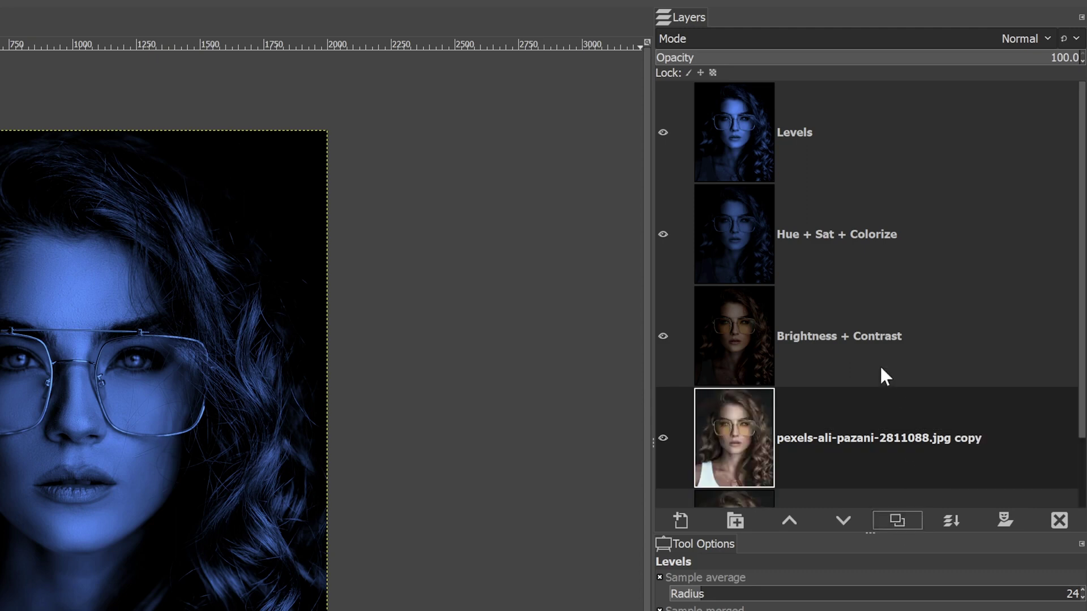
{"action": "left_click_drag", "start_coordinate": [755, 431], "coordinate": [767, 108]}
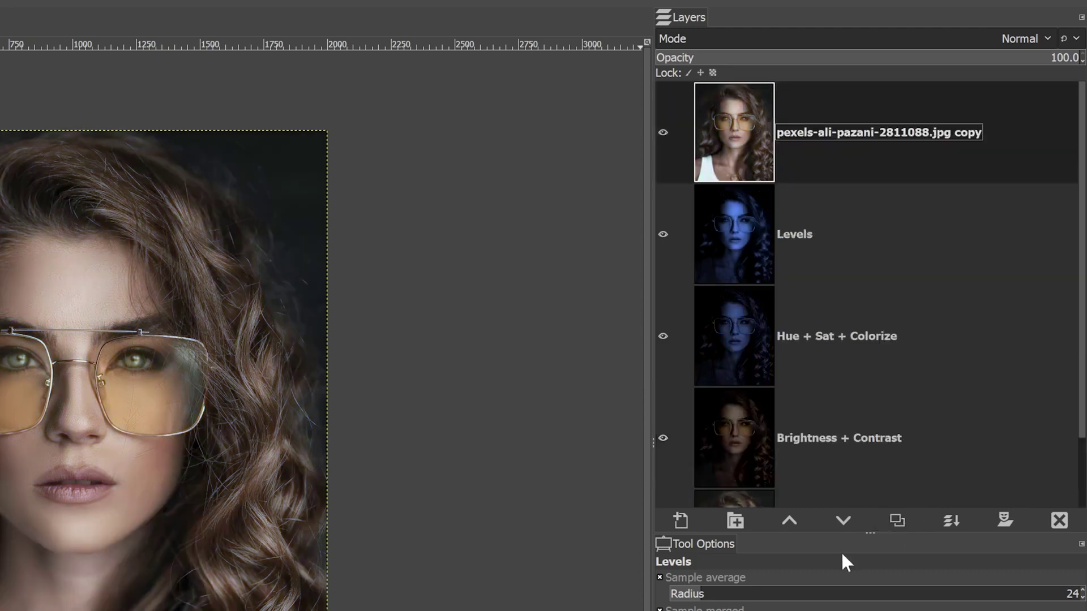
{"action": "left_click", "coordinate": [841, 521]}
{"action": "left_click", "coordinate": [790, 521]}
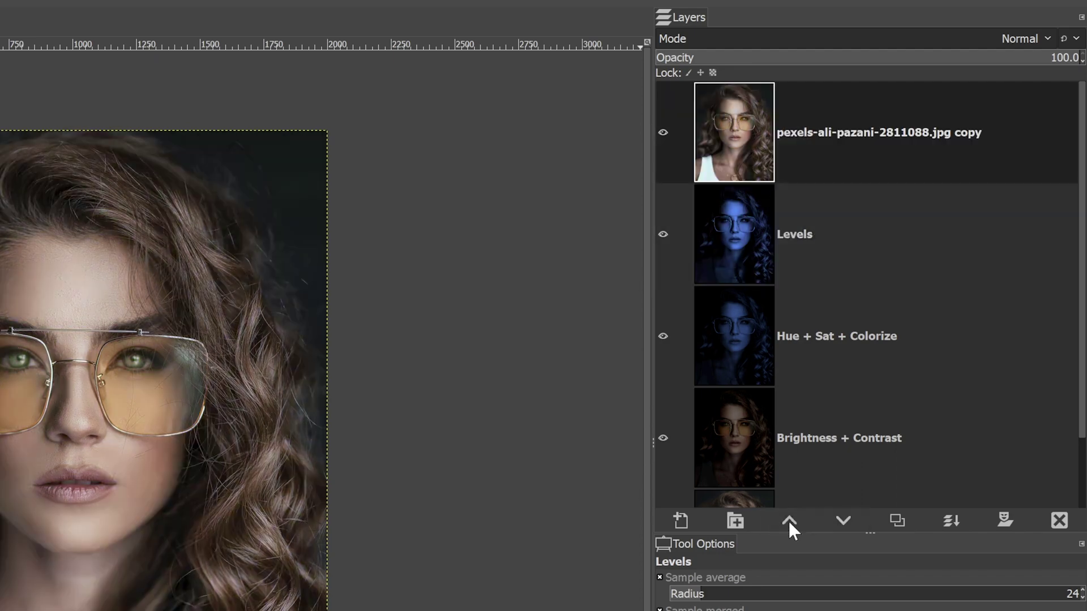
Rename the copied photo layer at the top of the stack as "Select + Mask".
{"action": "double_click", "coordinate": [857, 133]}
{"action": "type", "text": "Select "}
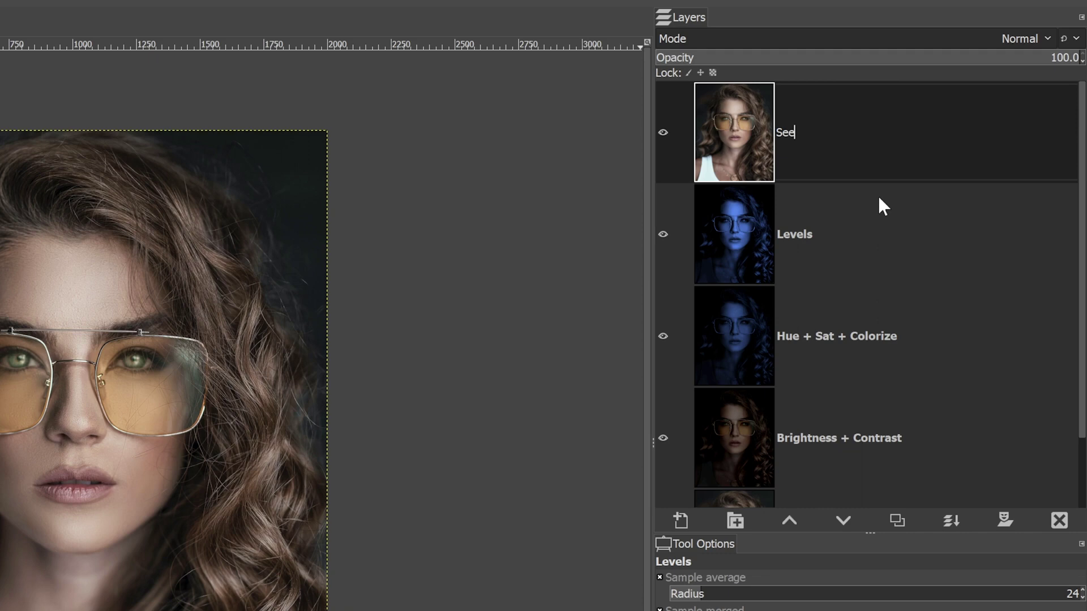
{"action": "type", "text": "+ Mask"}
{"action": "key", "text": "Return"}
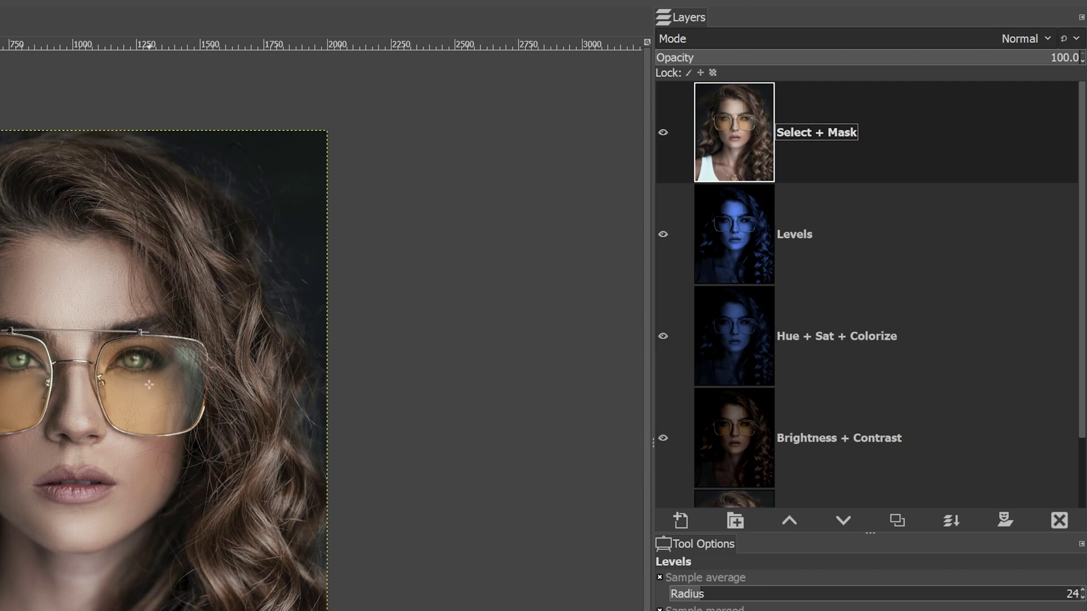
Try painting a white Quick Mask stroke diagonally across the nose and cheek, and switch between mask and selection.
{"action": "key", "text": "z"}
{"action": "left_click", "coordinate": [79, 369]}
{"action": "left_click", "coordinate": [80, 369]}
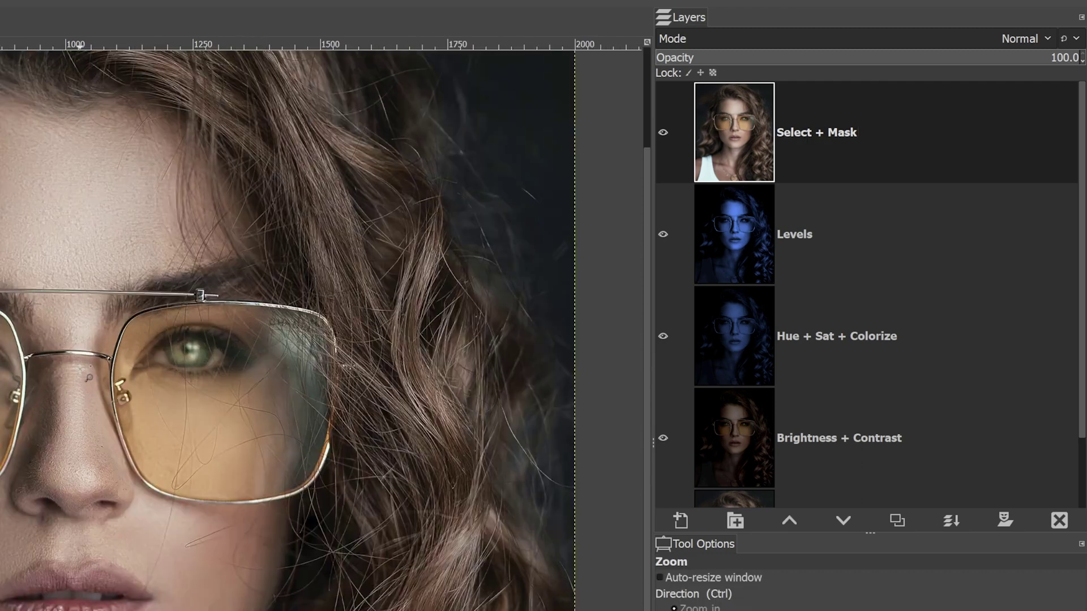
{"action": "left_click", "coordinate": [80, 369]}
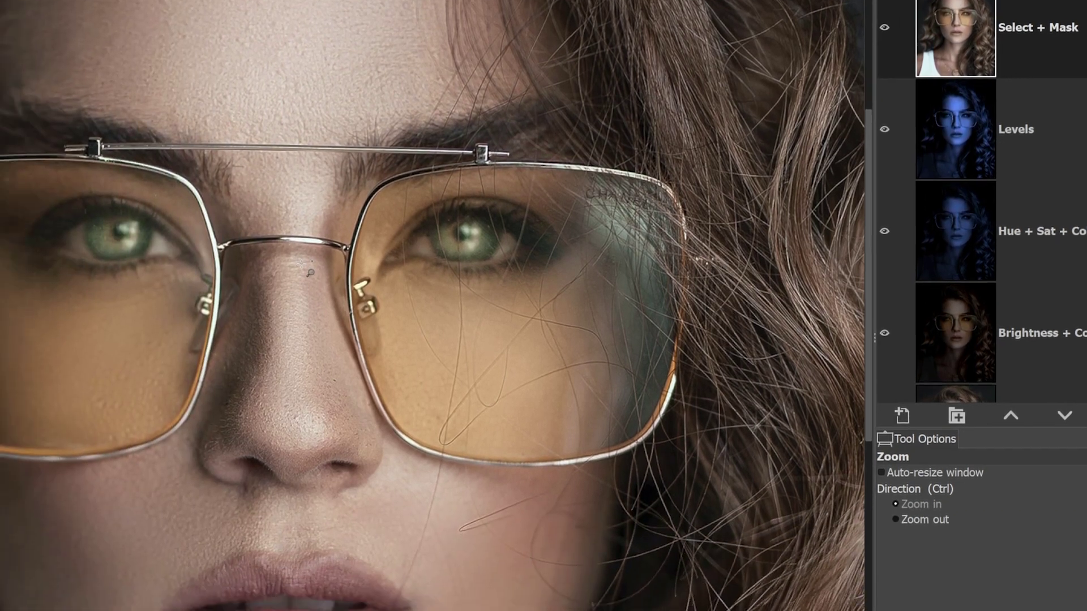
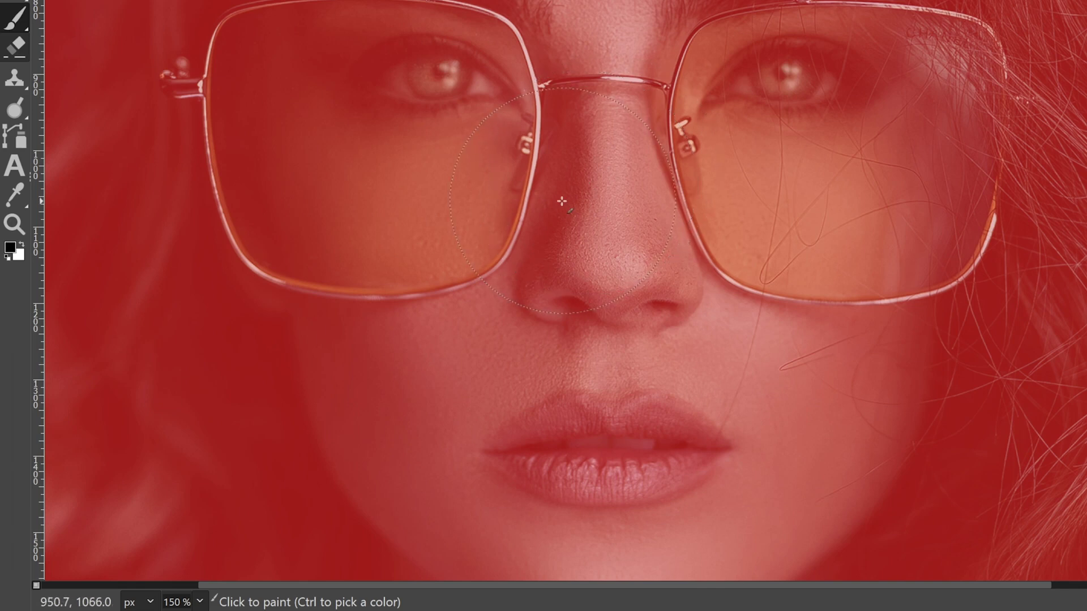
{"action": "key", "text": "x"}
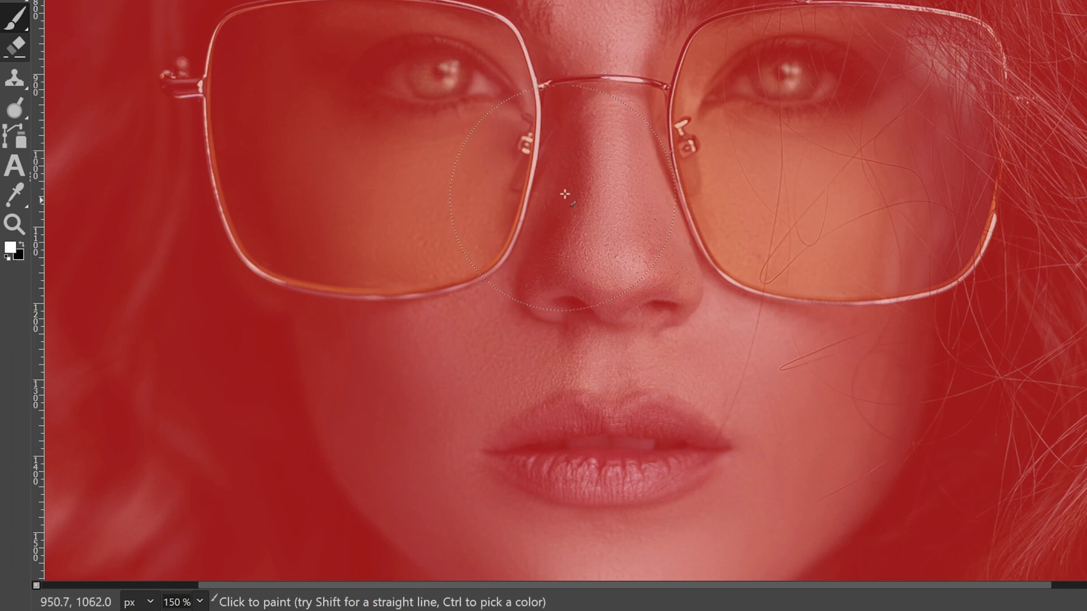
{"action": "mouse_move", "coordinate": [615, 124]}
{"action": "left_mouse_down"}
{"action": "mouse_move", "coordinate": [469, 243]}
{"action": "mouse_move", "coordinate": [687, 71]}
{"action": "mouse_move", "coordinate": [352, 322]}
{"action": "mouse_move", "coordinate": [699, 67]}
{"action": "mouse_move", "coordinate": [373, 319]}
{"action": "mouse_move", "coordinate": [748, 68]}
{"action": "mouse_move", "coordinate": [381, 333]}
{"action": "mouse_move", "coordinate": [716, 90]}
{"action": "mouse_move", "coordinate": [394, 341]}
{"action": "mouse_move", "coordinate": [579, 198]}
{"action": "mouse_move", "coordinate": [565, 178]}
{"action": "left_mouse_up"}
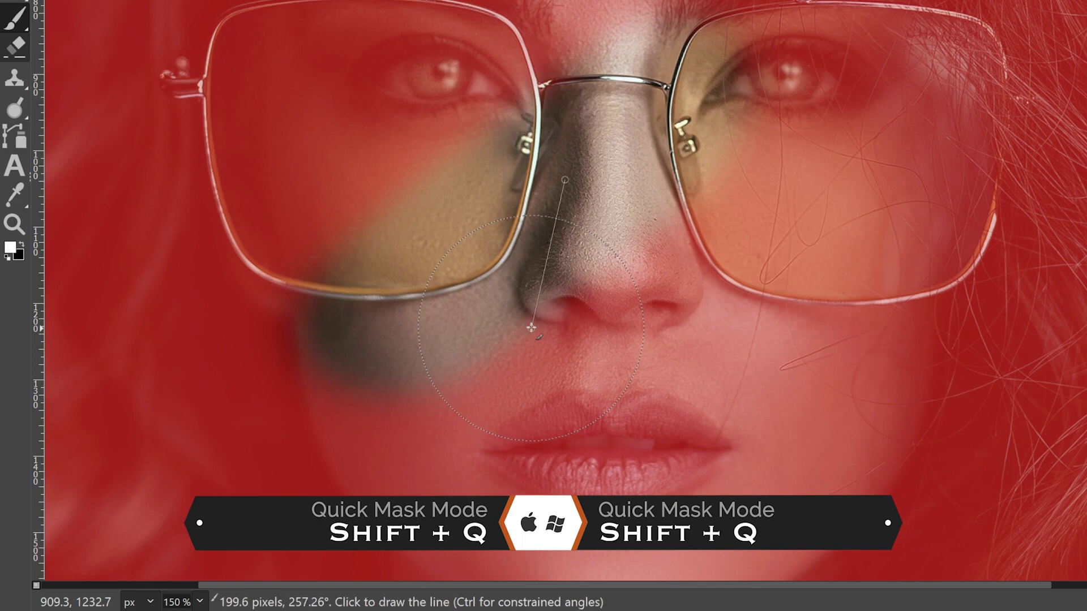
{"action": "key", "text": "shift+q"}
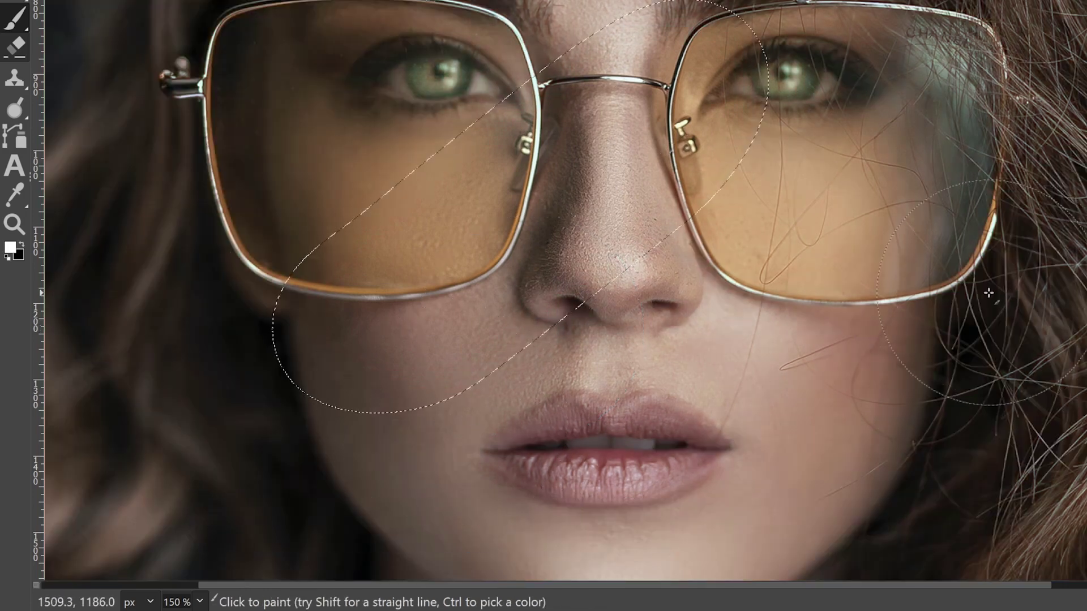
{"action": "key", "text": "shift+q"}
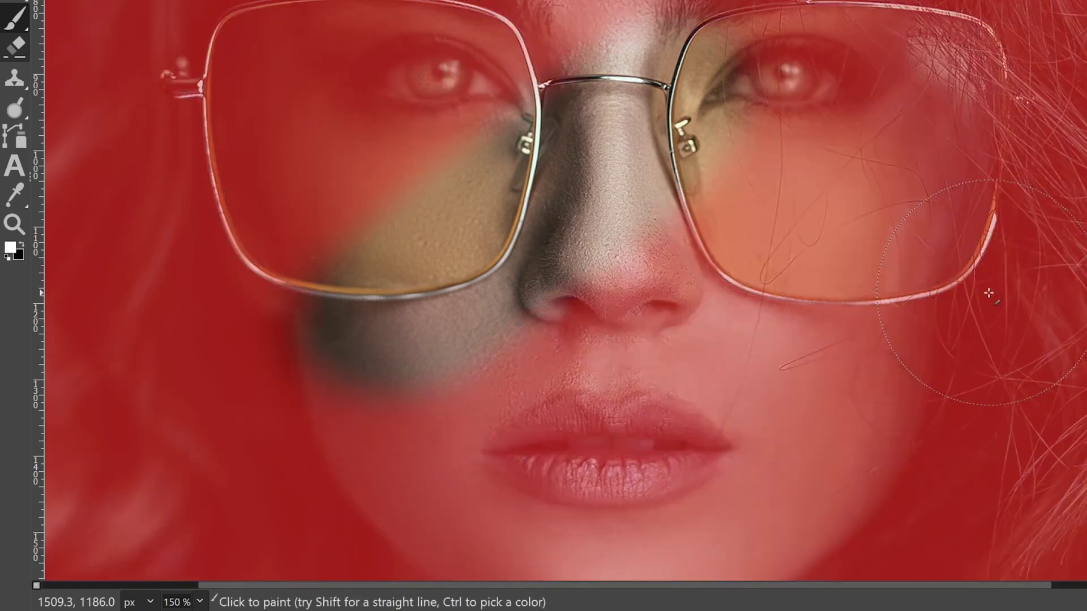
{"action": "key", "text": "shift+q"}
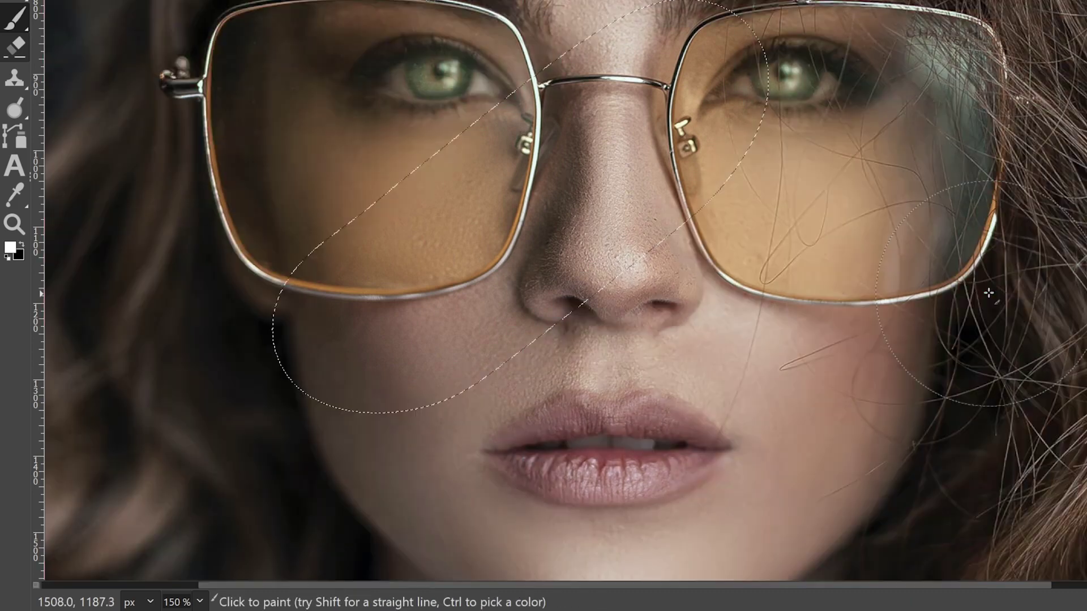
{"action": "key", "text": "shift+q"}
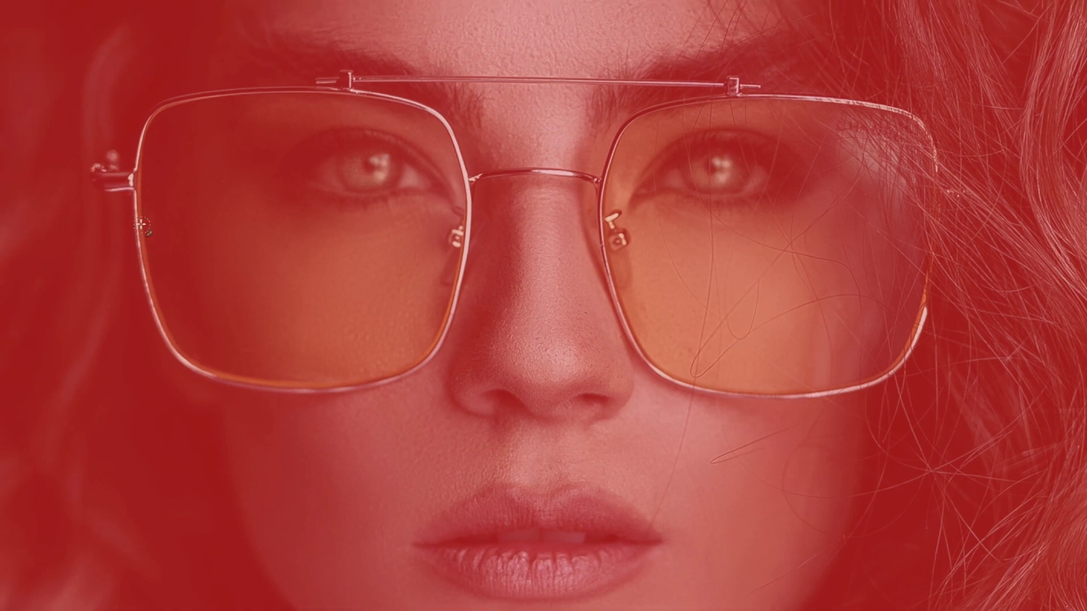
Paint white in the Quick Mask along the lower-left rim of the left lens with a size 21 brush, and convert it to a selection.
{"action": "scroll", "coordinate": [130, 199], "scroll_direction": "up", "scroll_amount": 3}
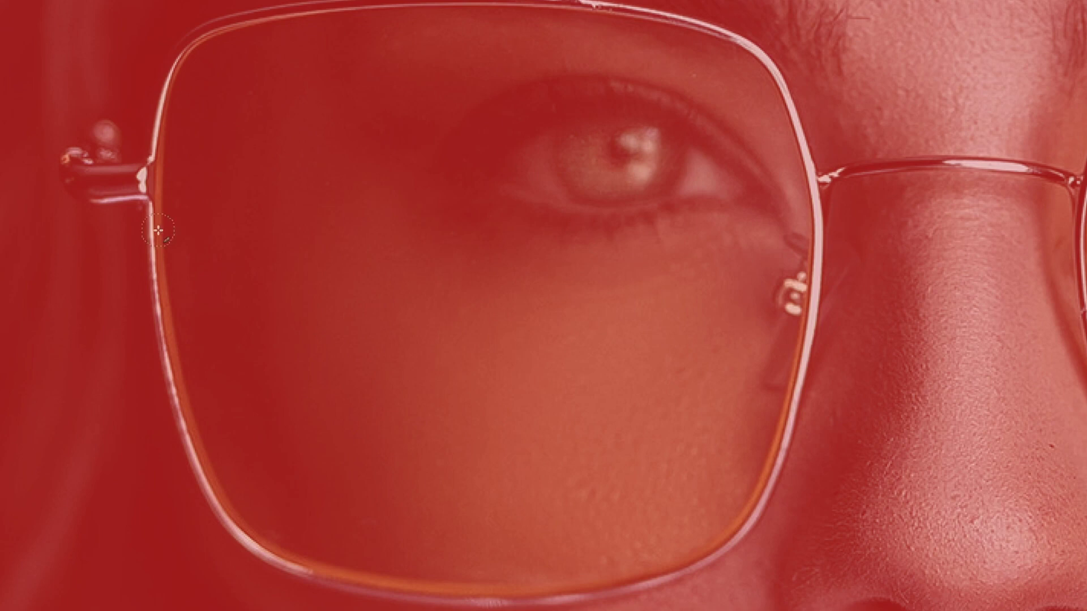
{"action": "key", "text": "["}
{"action": "key", "text": "["}
{"action": "key", "text": "["}
{"action": "mouse_move", "coordinate": [157, 245]}
{"action": "left_mouse_down"}
{"action": "mouse_move", "coordinate": [189, 424]}
{"action": "mouse_move", "coordinate": [237, 526]}
{"action": "mouse_move", "coordinate": [288, 565]}
{"action": "mouse_move", "coordinate": [391, 586]}
{"action": "left_mouse_up"}
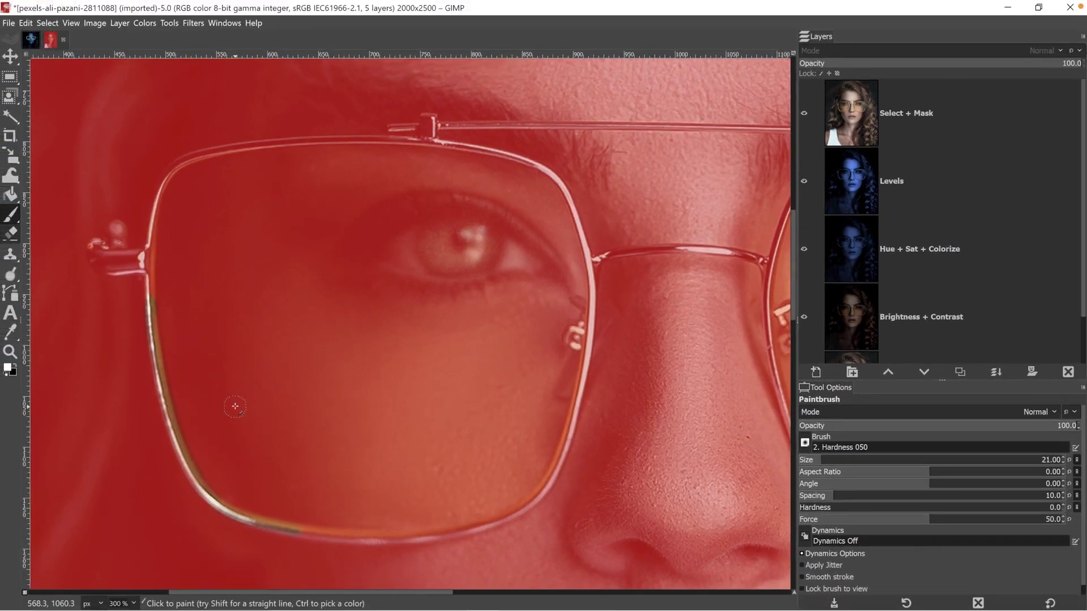
{"action": "key", "text": "shift+q"}
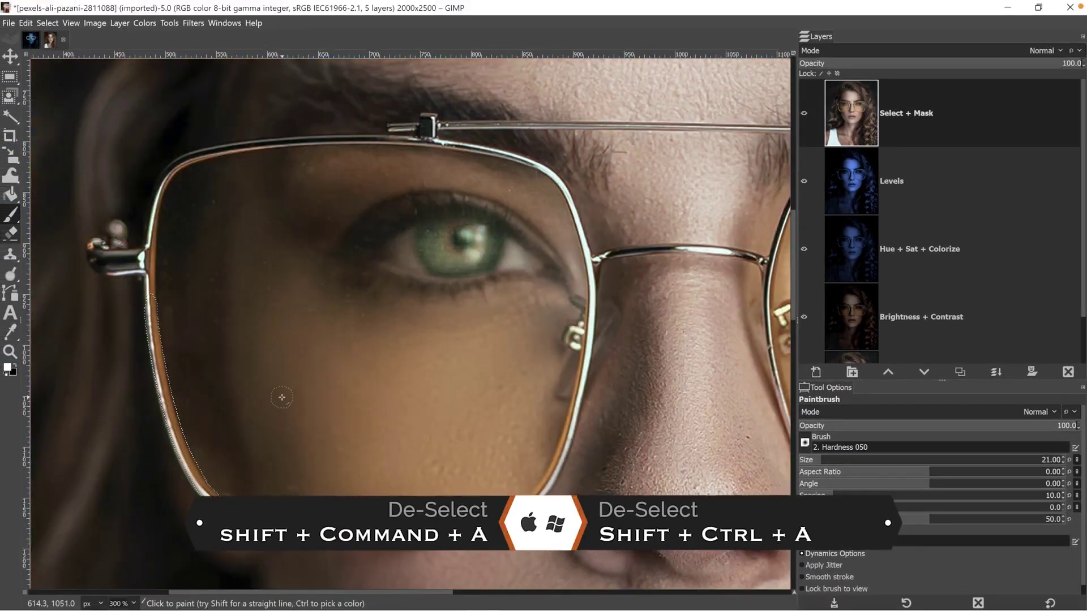
{"action": "key", "text": "shift+ctrl+a"}
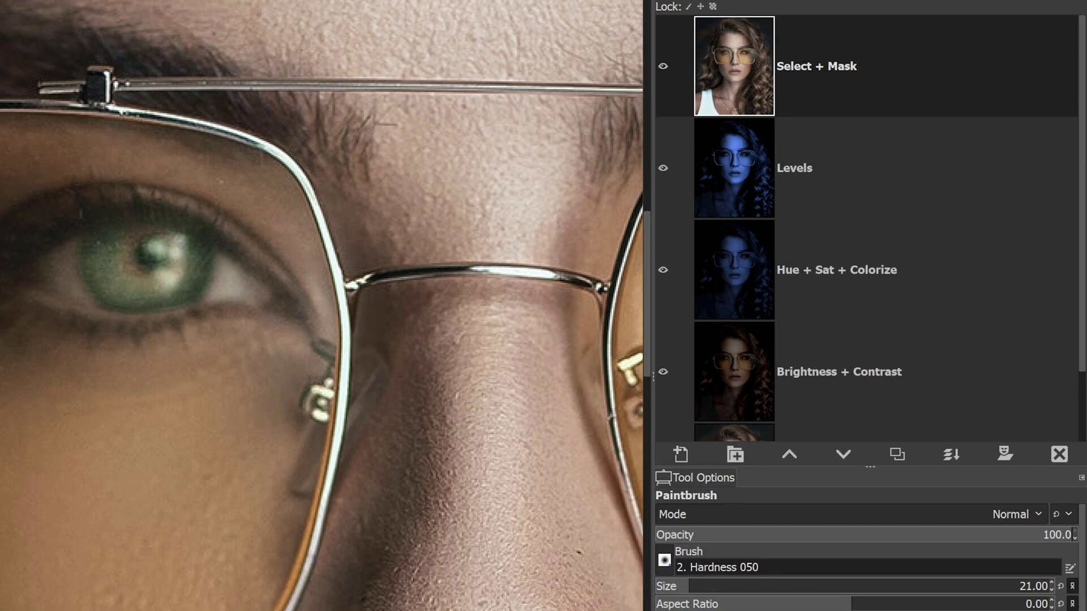
Try adding a layer mask initialized from the selection to the Select + Mask layer, and undo it.
{"action": "left_click", "coordinate": [1000, 452]}
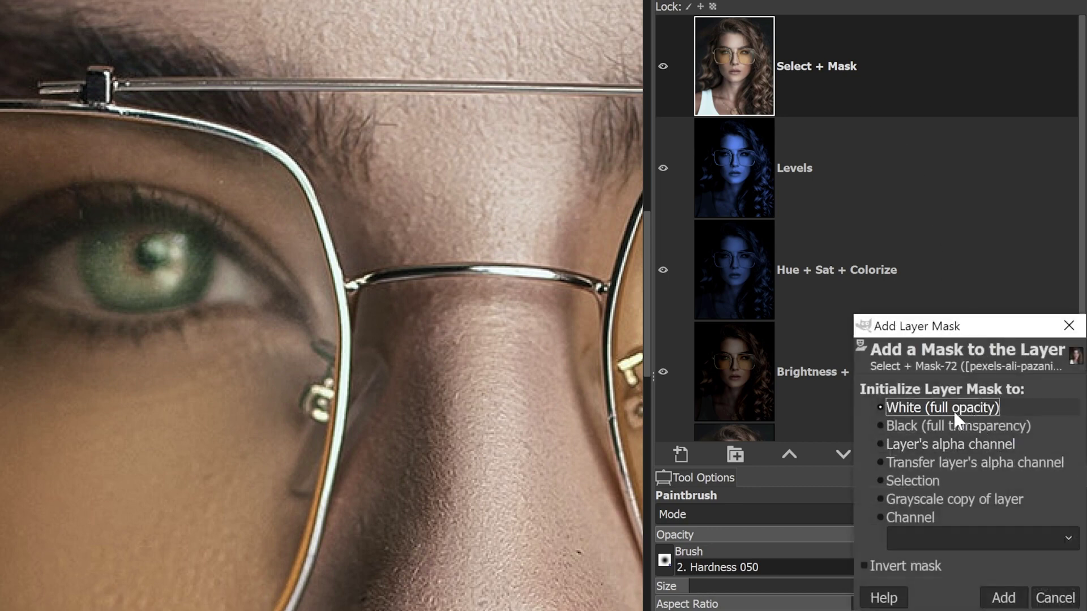
{"action": "left_click", "coordinate": [914, 480]}
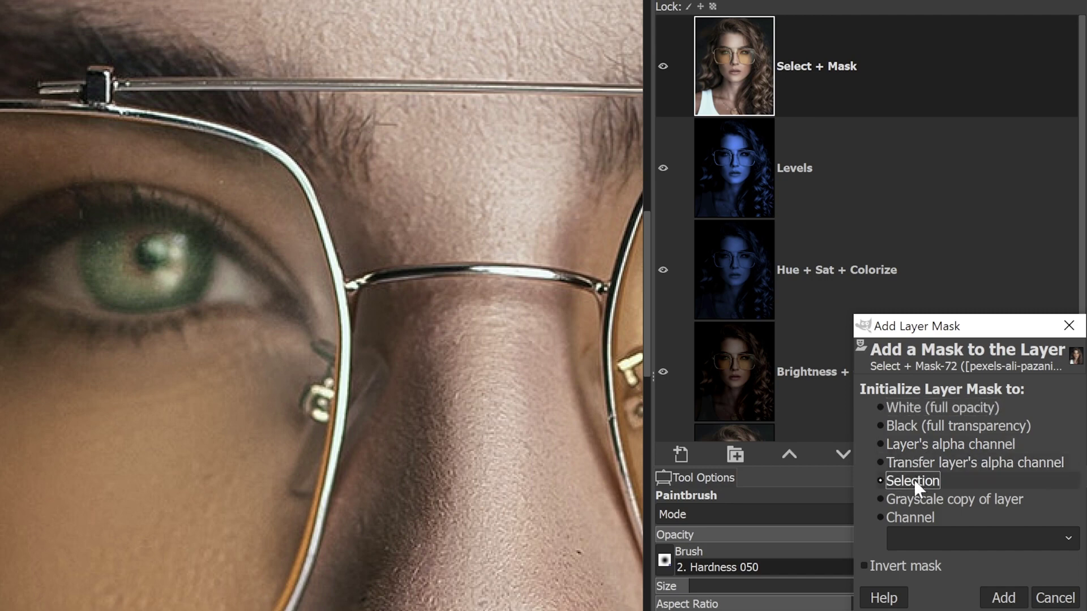
{"action": "left_click", "coordinate": [1003, 598]}
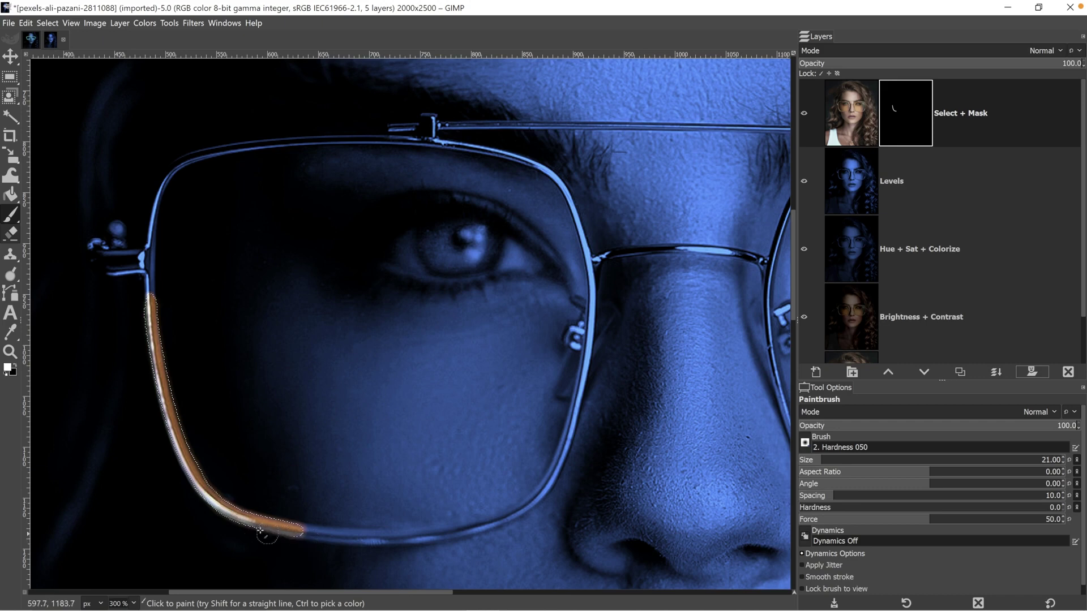
{"action": "key", "text": "ctrl+z"}
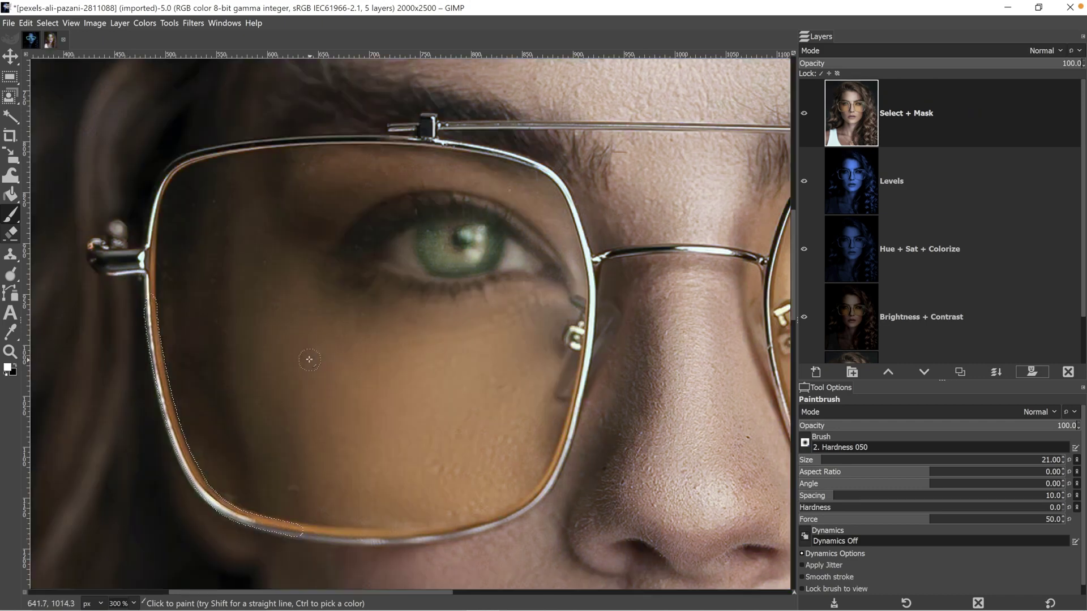
Copy the masked Background layer from the Test.xcf image to the top of the portrait's layer stack, and hide the Select + Mask layer.
{"action": "key", "text": "ctrl+z"}
{"action": "left_click", "coordinate": [27, 43]}
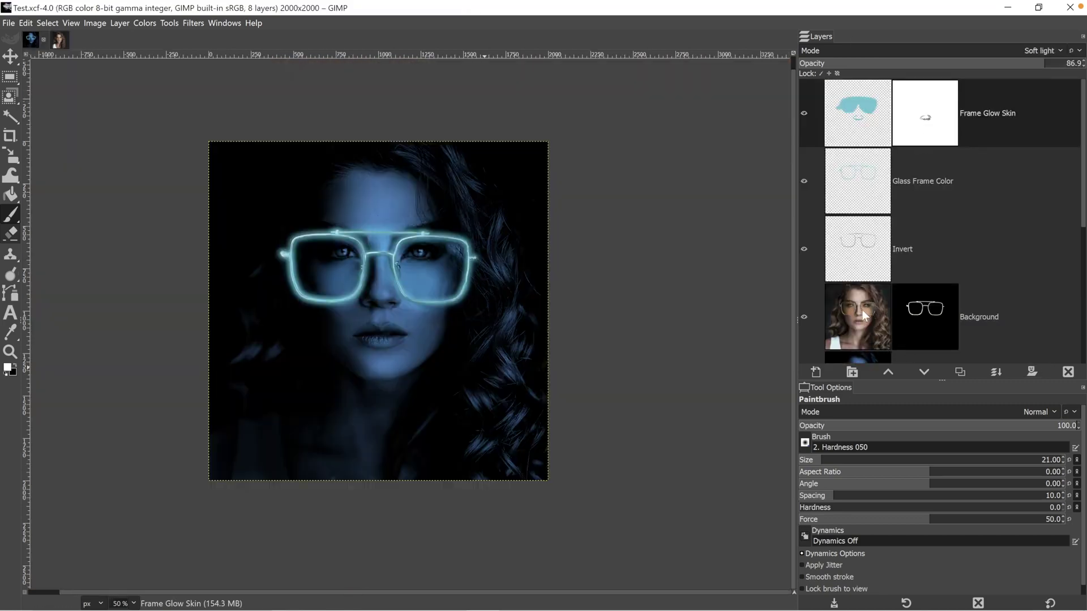
{"action": "left_click_drag", "start_coordinate": [862, 310], "coordinate": [622, 400]}
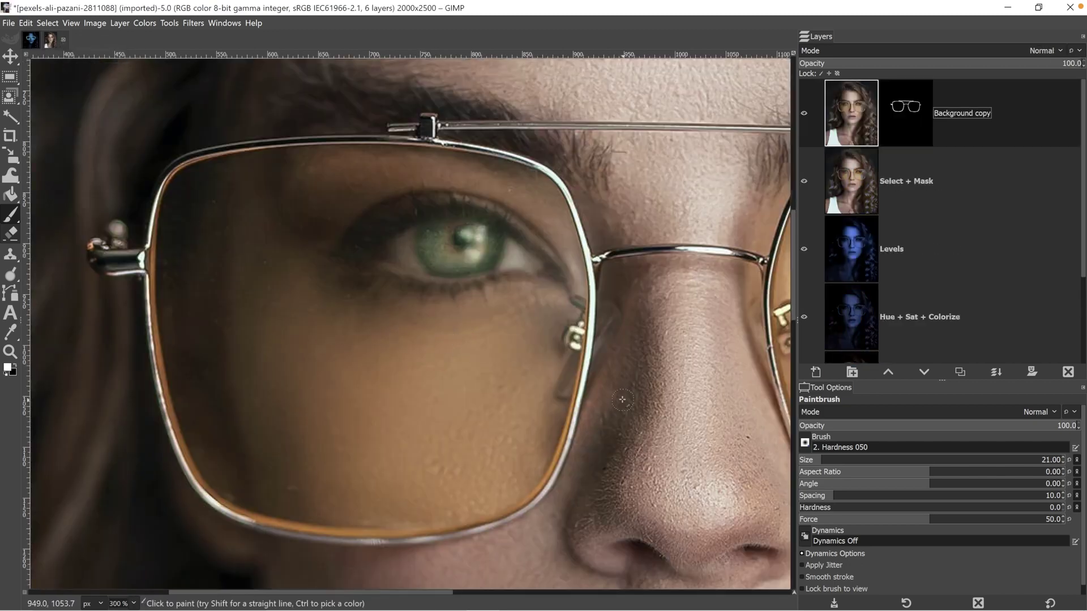
{"action": "left_click", "coordinate": [804, 181]}
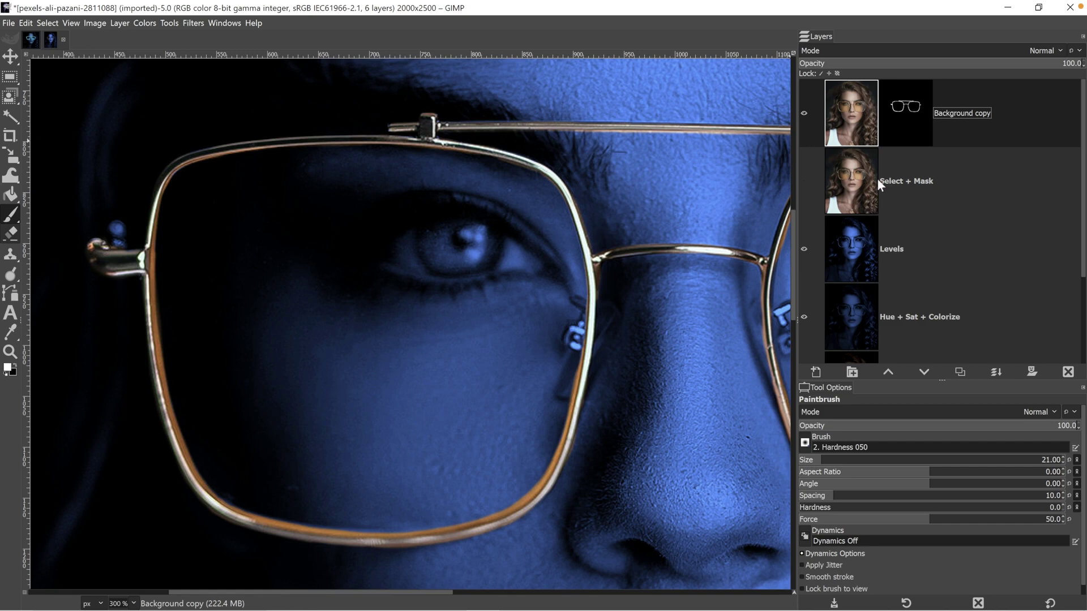
Rename the copied masked layer as "Select + Mask" and delete the unmasked Select + Mask layer below it.
{"action": "double_click", "coordinate": [924, 177]}
{"action": "key", "text": "ctrl+c"}
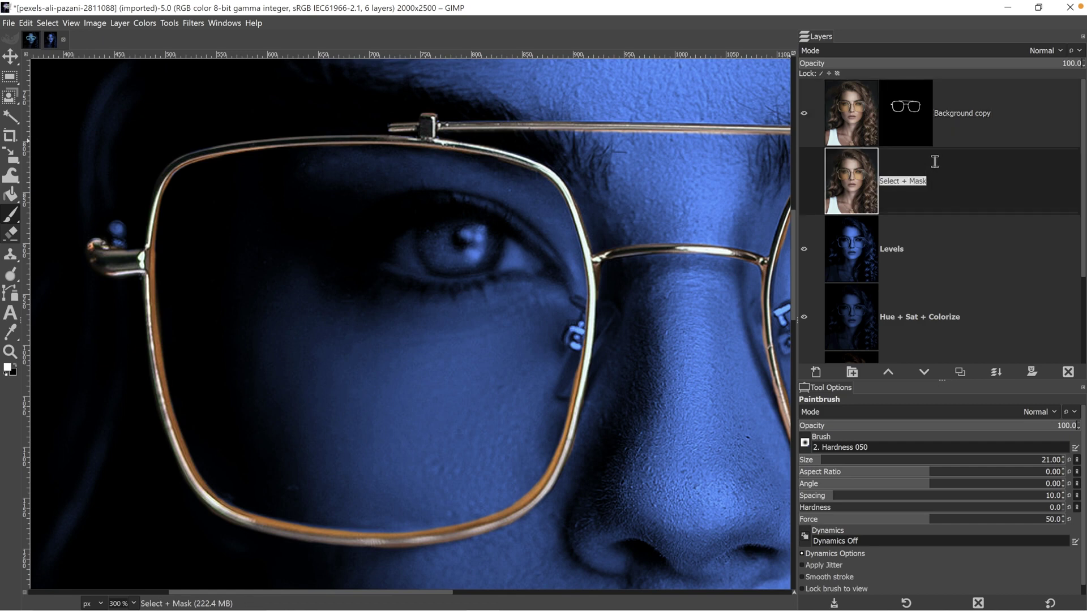
{"action": "double_click", "coordinate": [973, 113]}
{"action": "key", "text": "ctrl+v"}
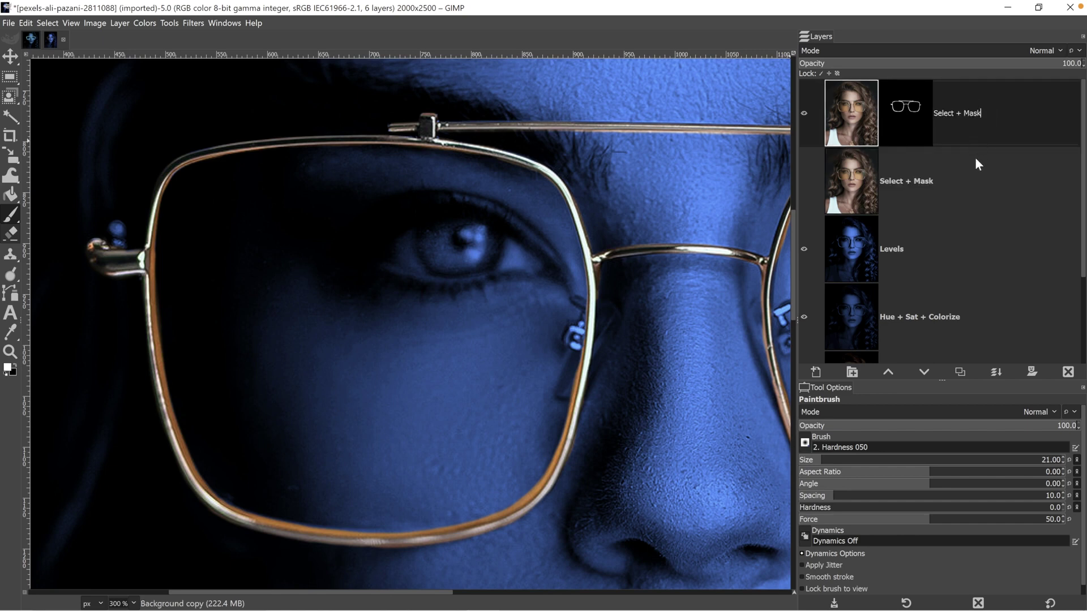
{"action": "key", "text": "Return"}
{"action": "left_click", "coordinate": [975, 157]}
{"action": "key", "text": "Delete"}
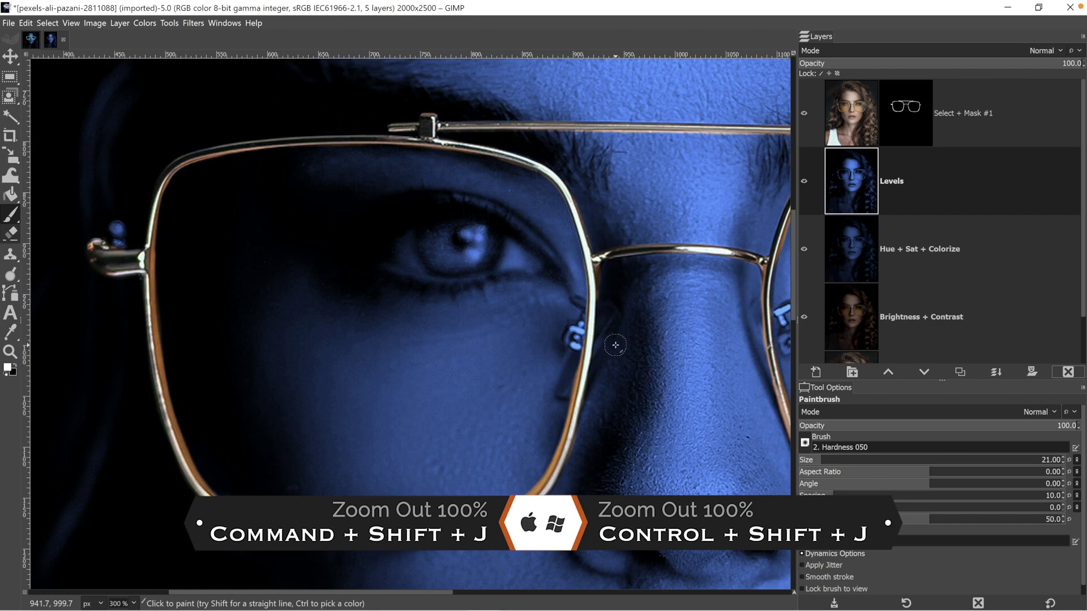
Duplicate the masked glasses layer and apply the layer mask on the duplicate at the top of the stack.
{"action": "key", "text": "ctrl+shift+j"}
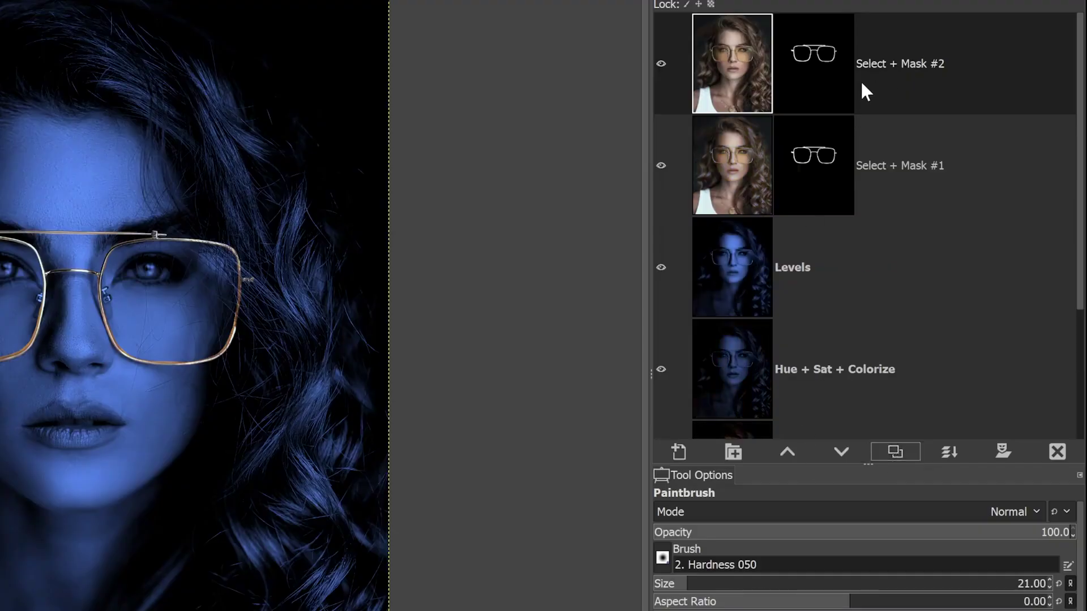
{"action": "right_click", "coordinate": [821, 86]}
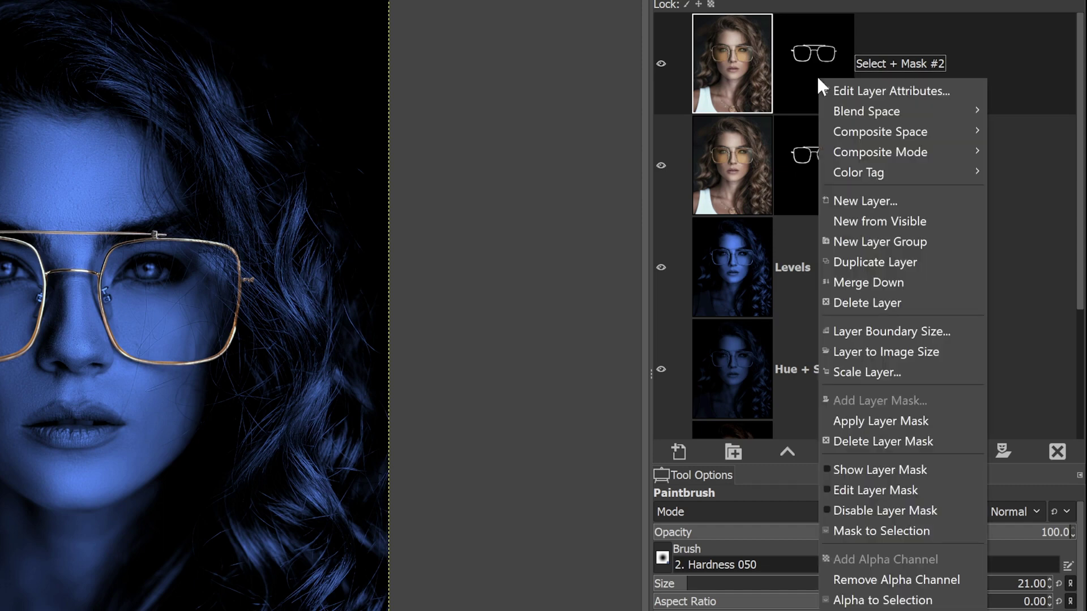
{"action": "left_click", "coordinate": [866, 420]}
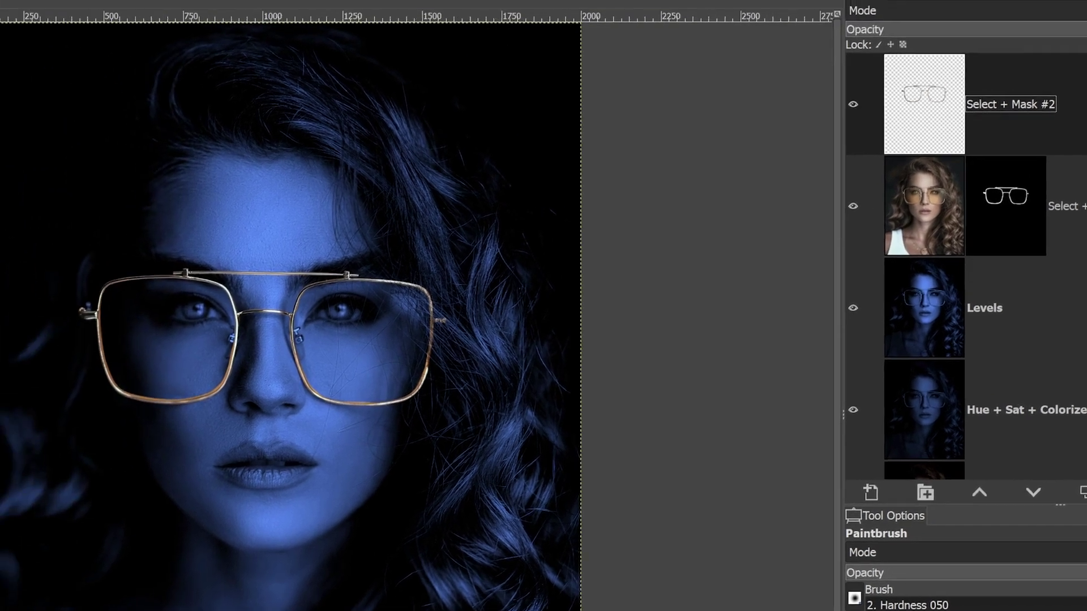
Invert the colors of the top glasses layer and rename the layer as "Invert".
{"action": "left_click", "coordinate": [58, 10]}
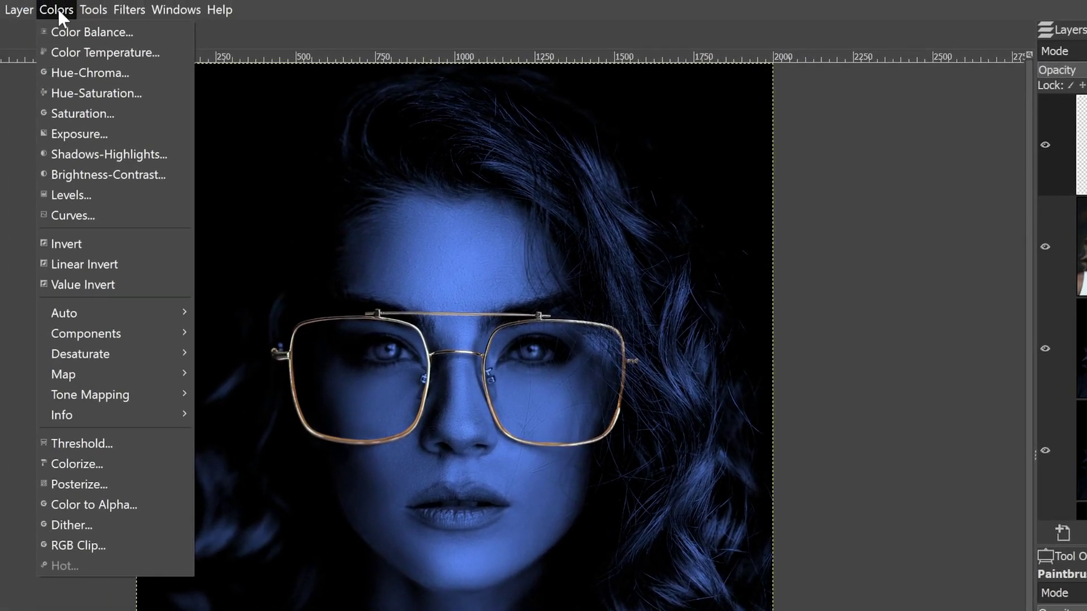
{"action": "left_click", "coordinate": [87, 243]}
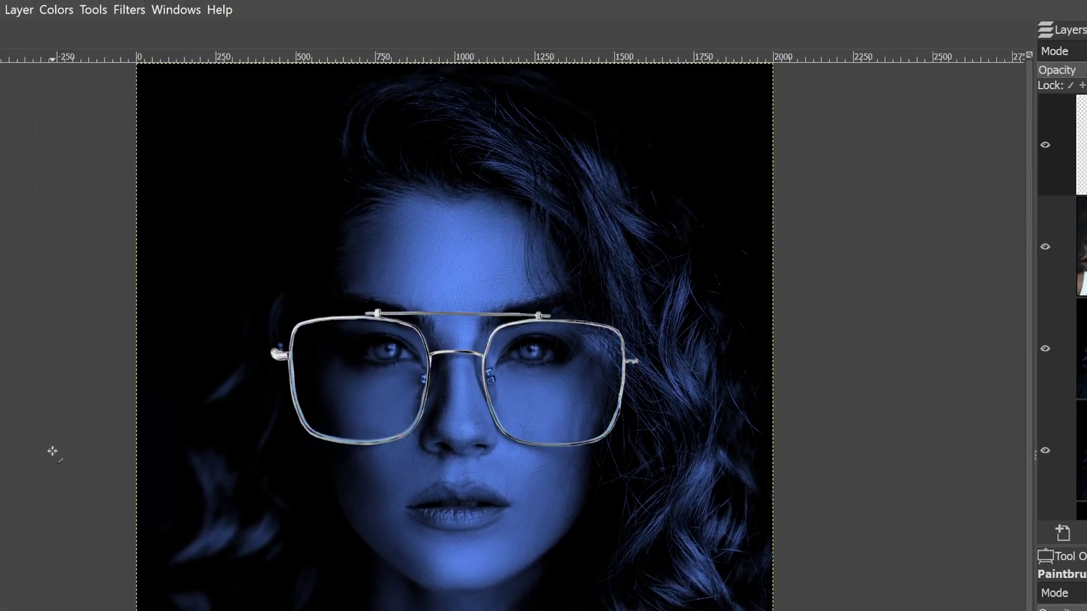
{"action": "double_click", "coordinate": [1086, 145]}
{"action": "type", "text": "Invert"}
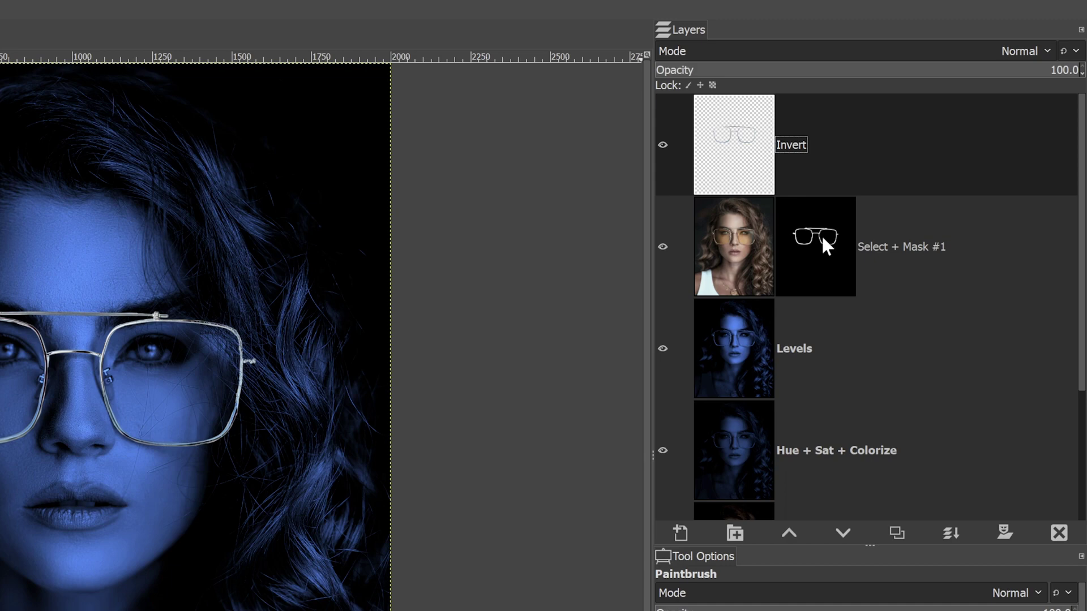
Convert the Select + Mask #1 layer mask to a selection and create a transparent layer named "Frame Glow" above the Invert layer.
{"action": "right_click", "coordinate": [822, 258]}
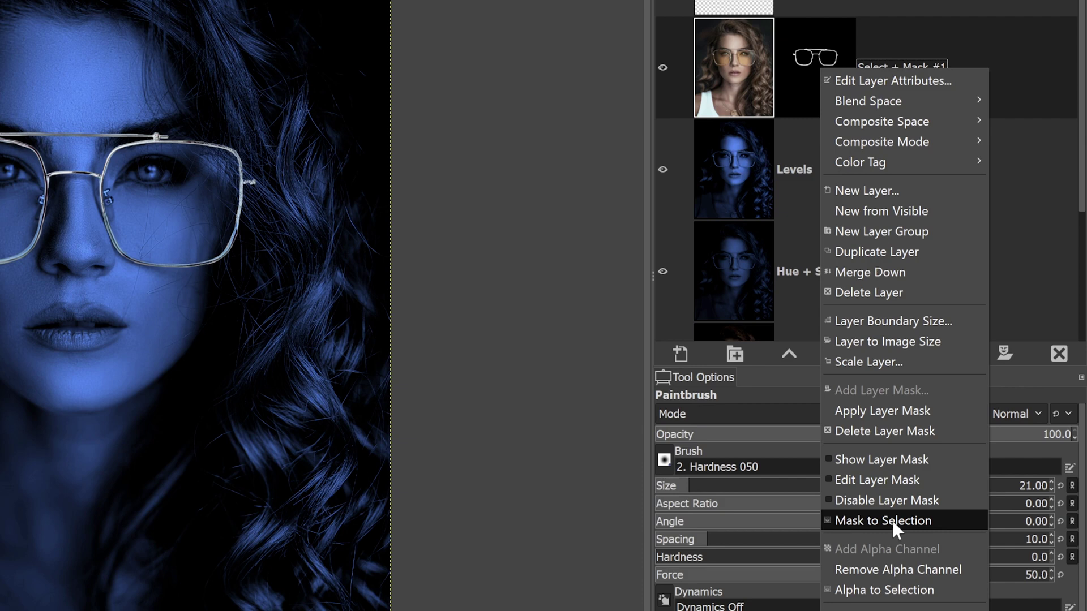
{"action": "left_click", "coordinate": [892, 521]}
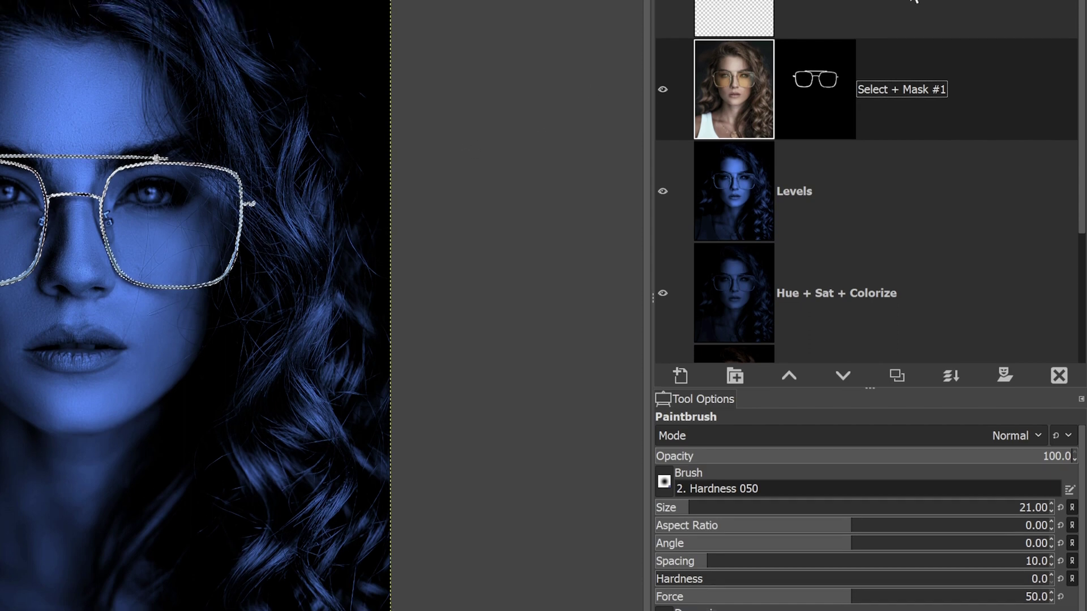
{"action": "left_click", "coordinate": [909, 7]}
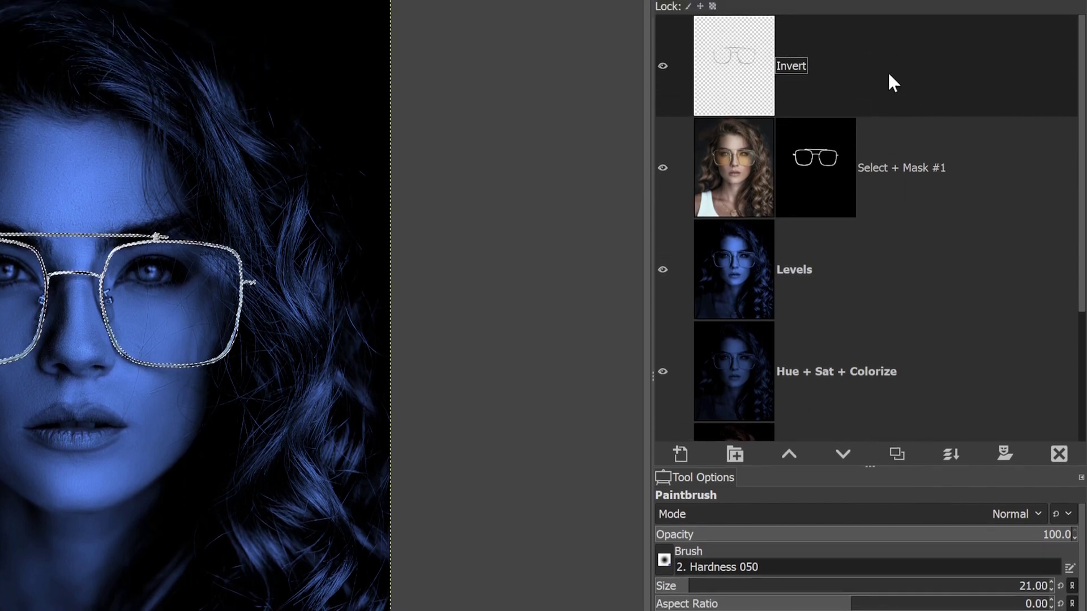
{"action": "left_click", "coordinate": [680, 452]}
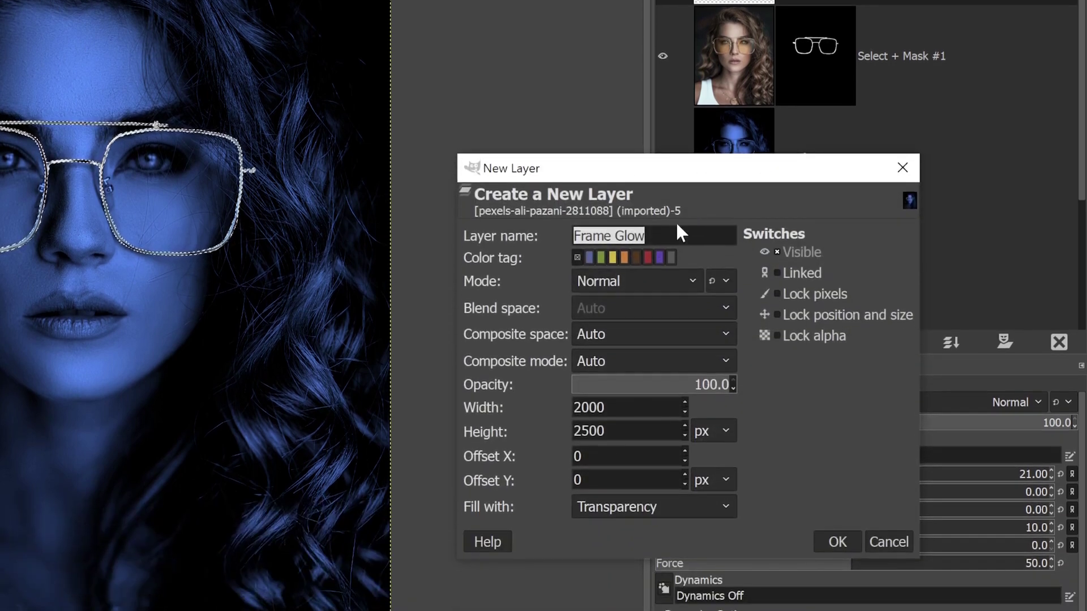
{"action": "left_click", "coordinate": [685, 238]}
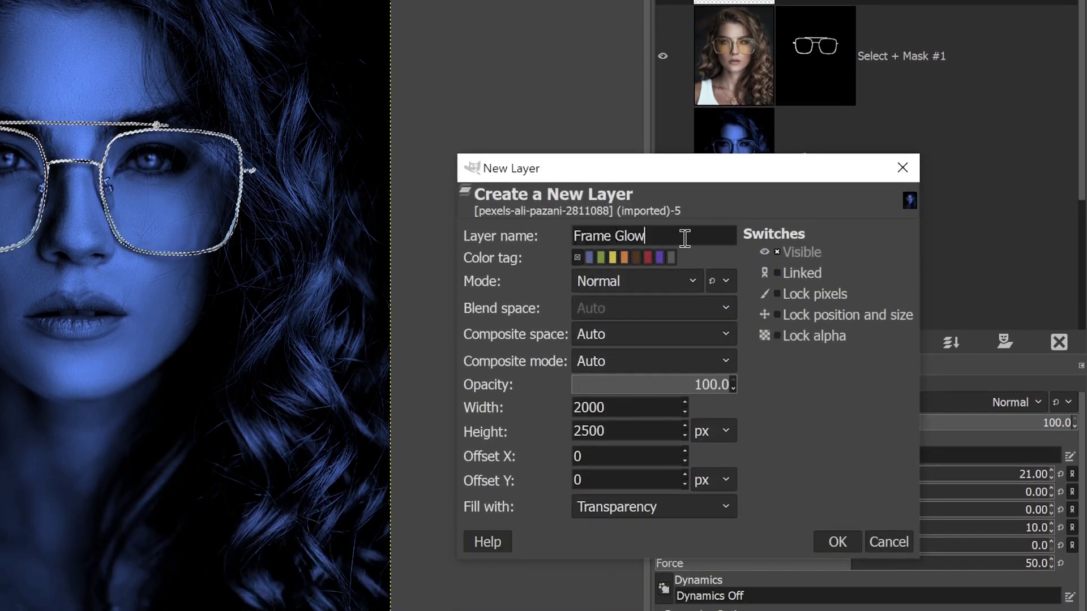
{"action": "left_click", "coordinate": [639, 507]}
{"action": "left_click", "coordinate": [638, 506]}
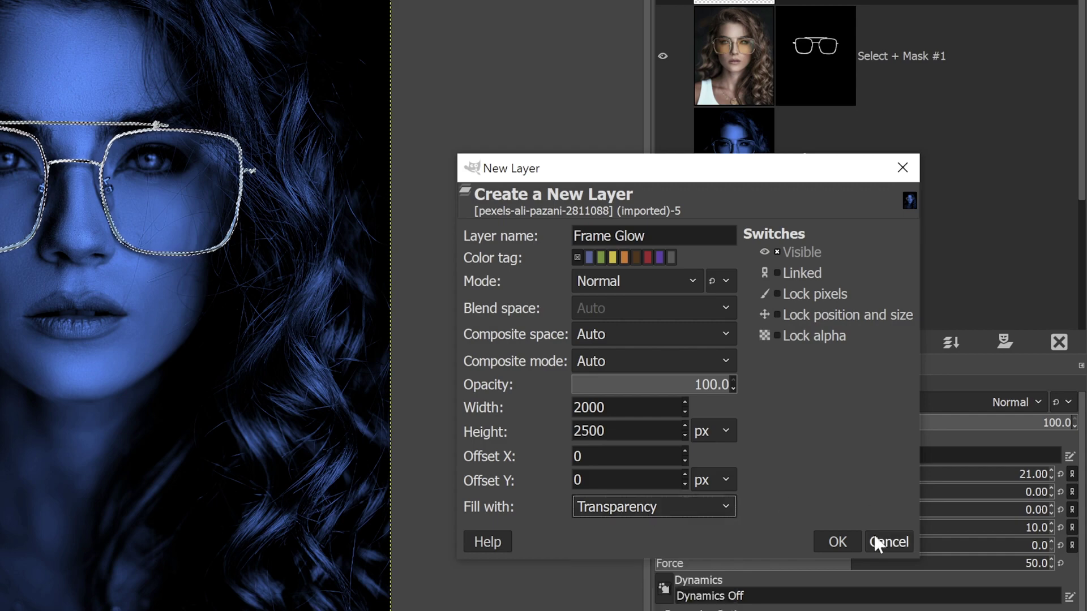
{"action": "left_click", "coordinate": [838, 540]}
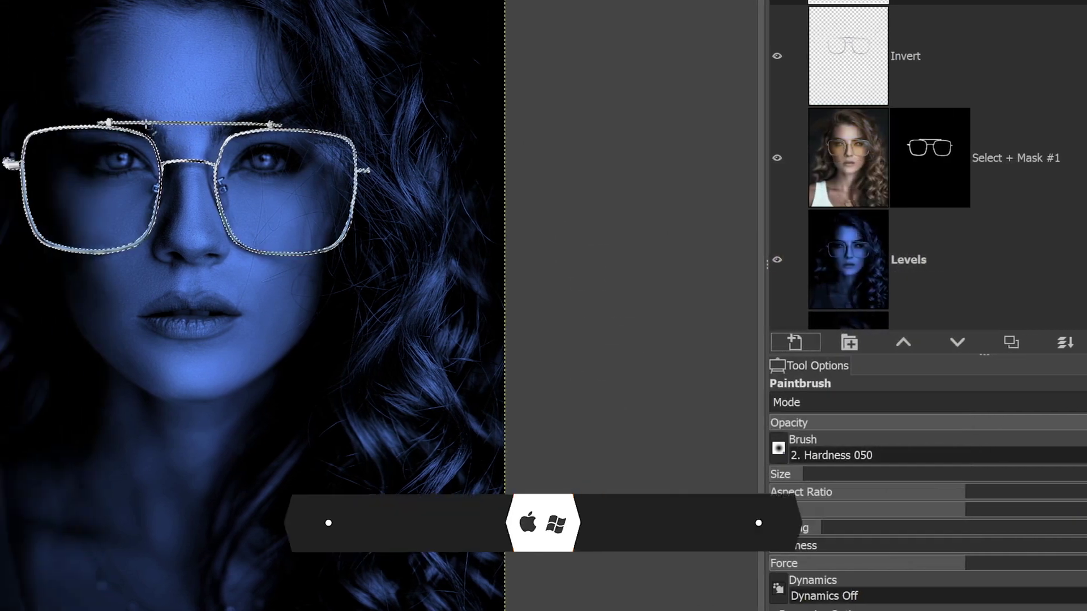
Activate the Bucket Fill tool and set the foreground color to light cyan 61c1d1.
{"action": "key", "text": "z"}
{"action": "left_click", "coordinate": [117, 145]}
{"action": "left_click", "coordinate": [191, 164]}
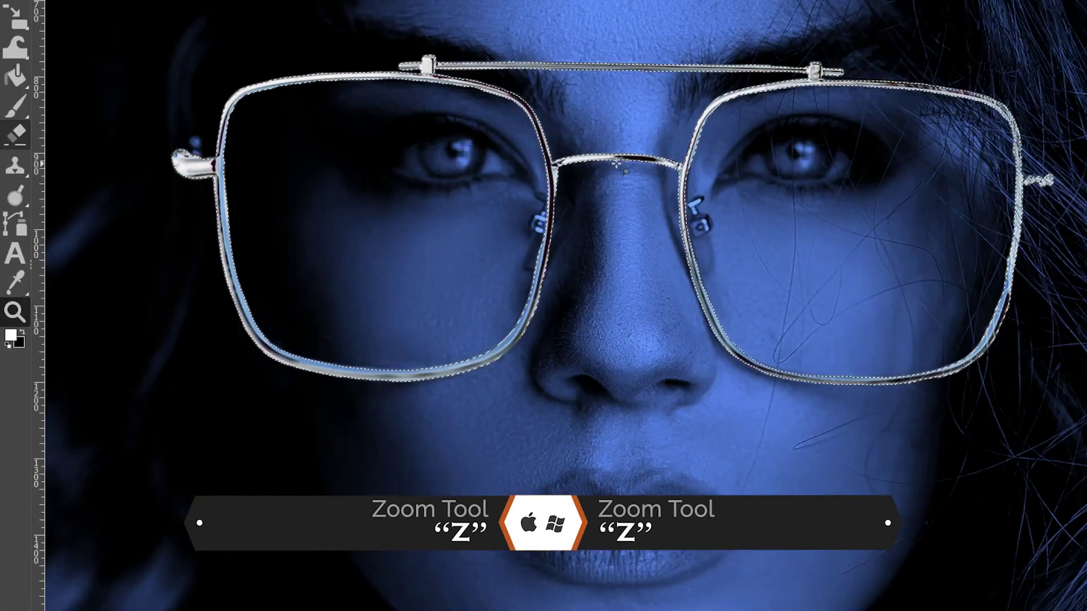
{"action": "left_click", "coordinate": [617, 164]}
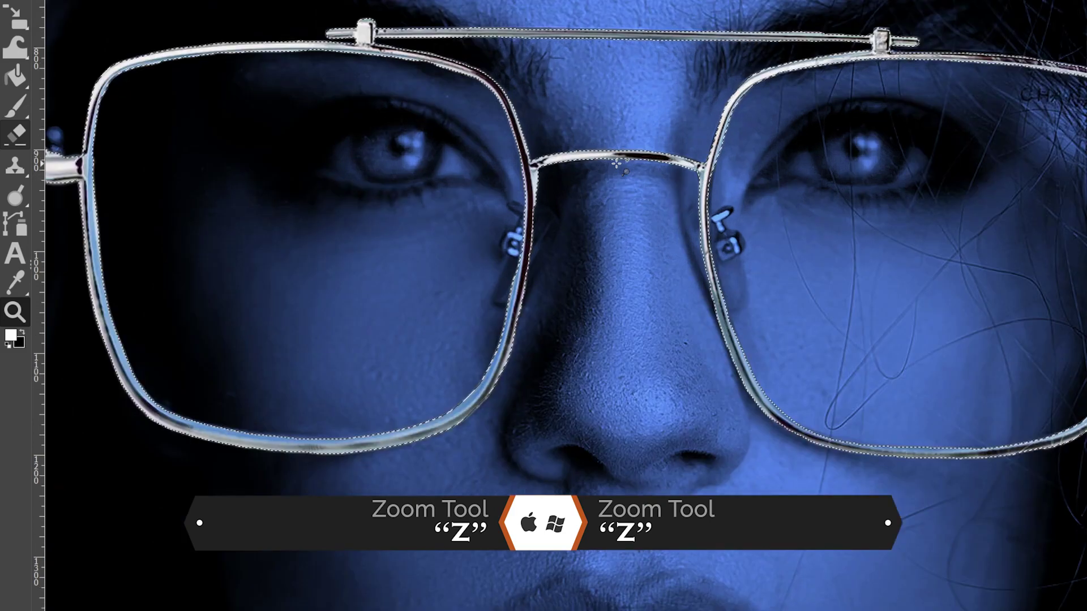
{"action": "left_click", "coordinate": [21, 78]}
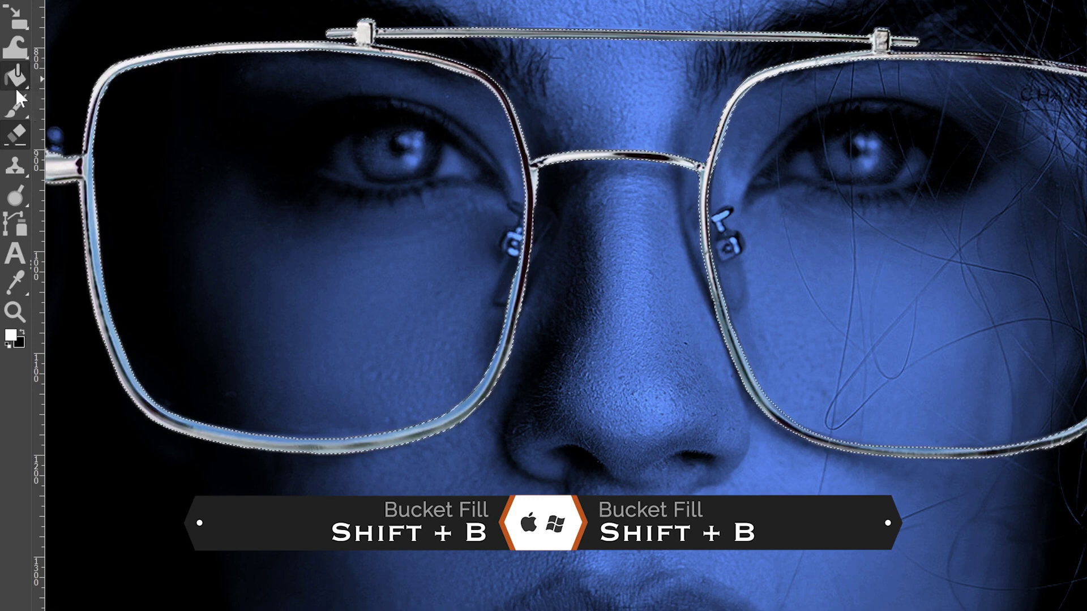
{"action": "left_click", "coordinate": [12, 337]}
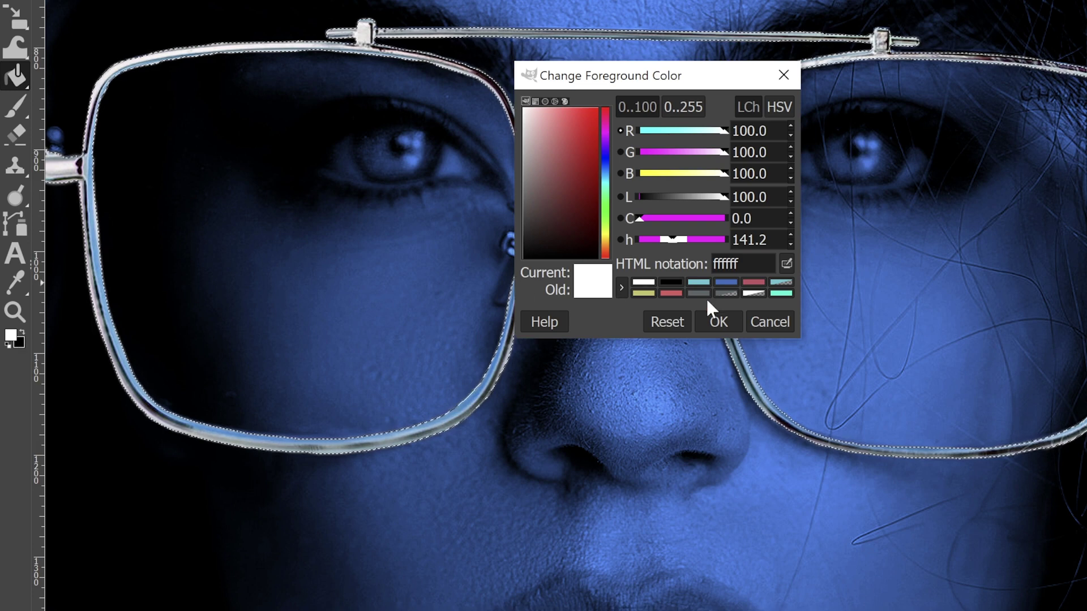
{"action": "left_click", "coordinate": [704, 281]}
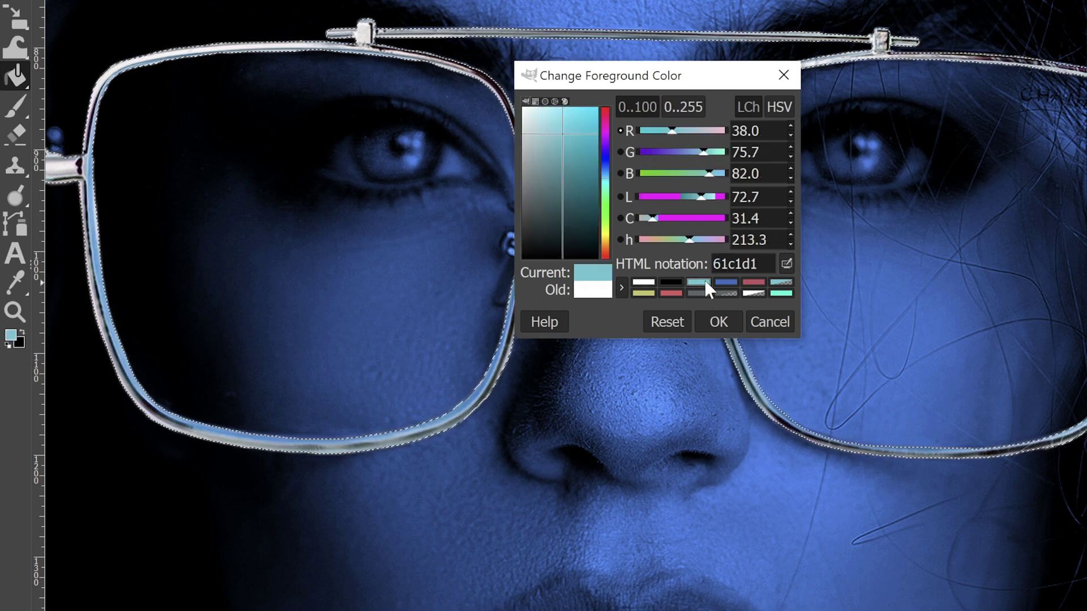
{"action": "double_click", "coordinate": [757, 260]}
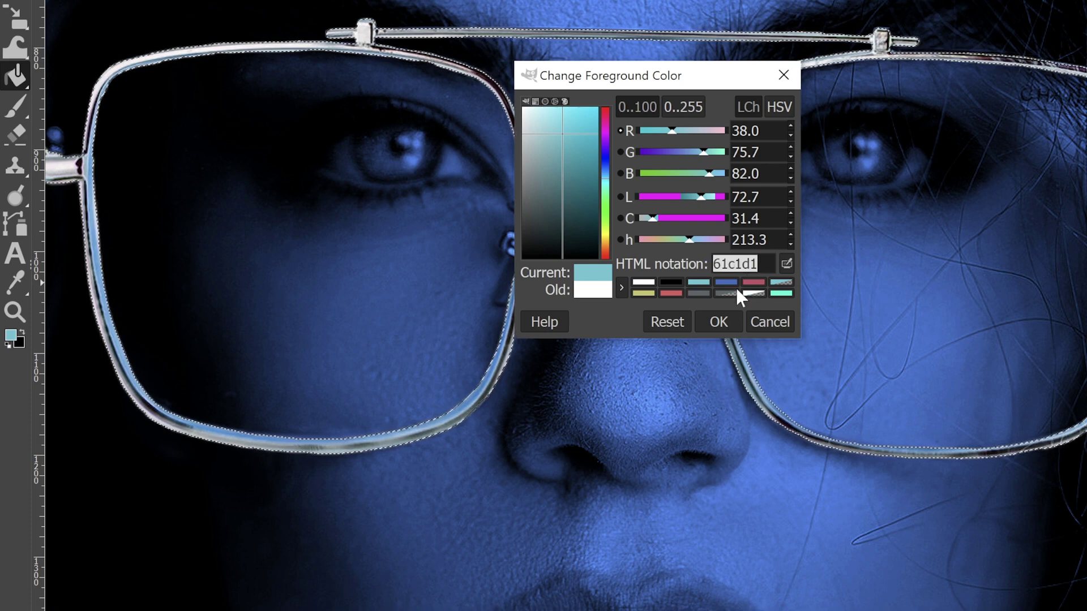
{"action": "left_click", "coordinate": [739, 262]}
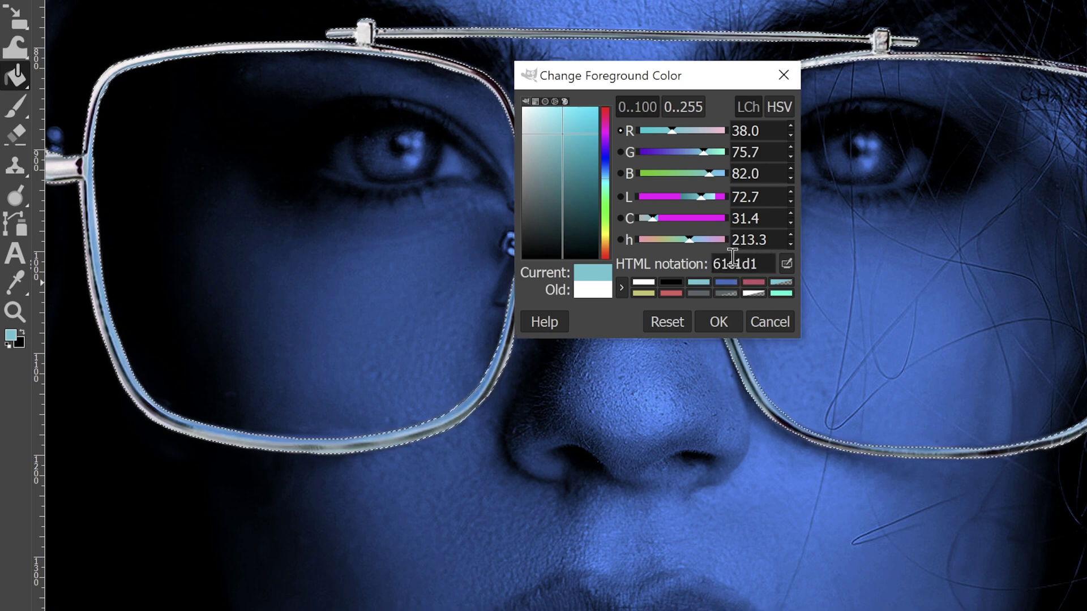
{"action": "left_click", "coordinate": [786, 266]}
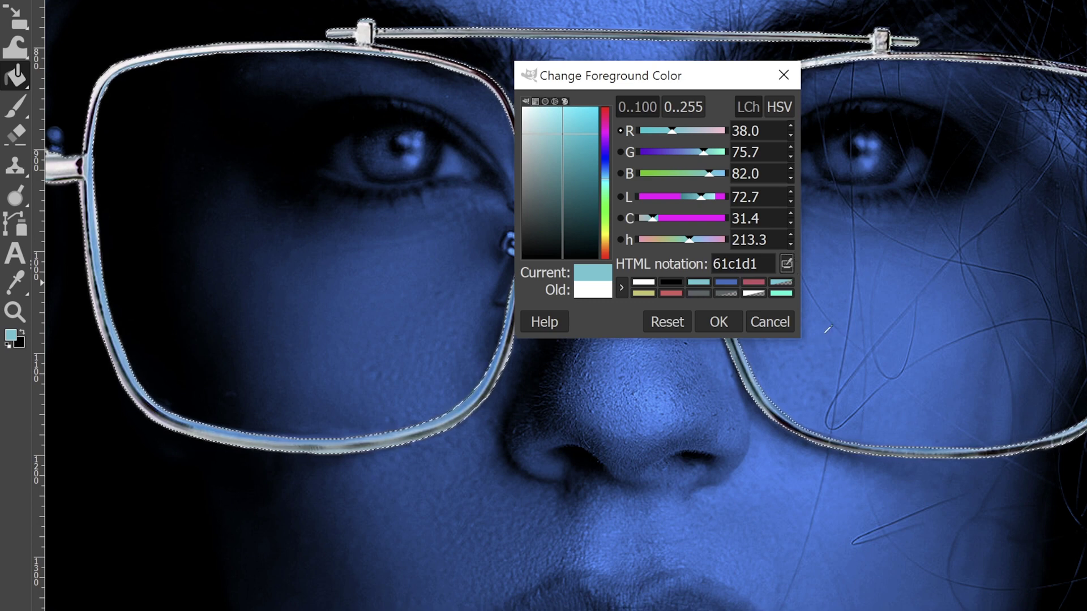
{"action": "left_click", "coordinate": [729, 319]}
{"action": "left_click", "coordinate": [696, 280]}
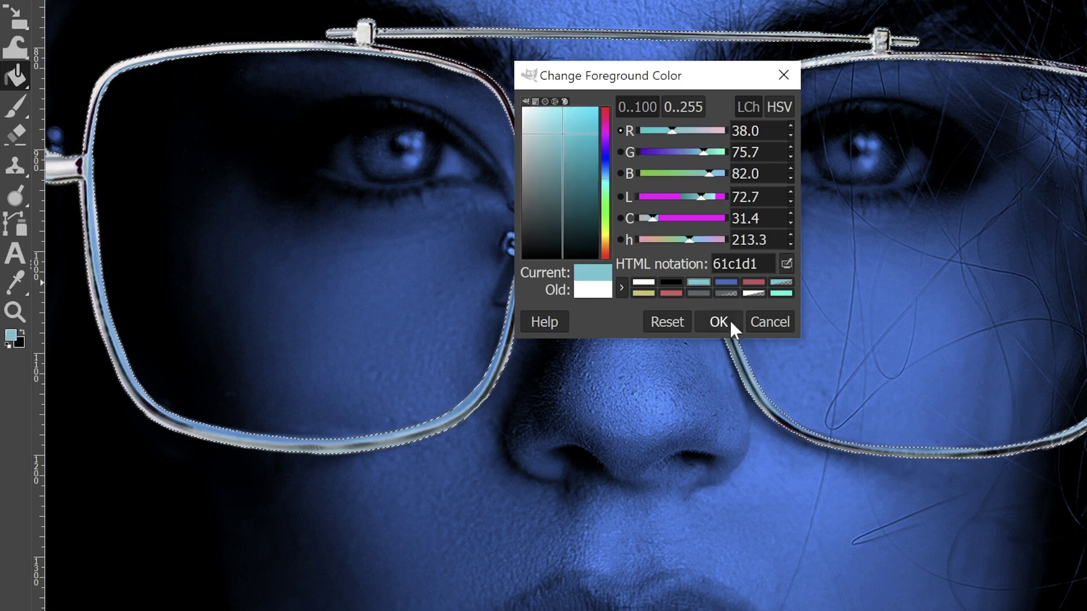
{"action": "left_click", "coordinate": [729, 320]}
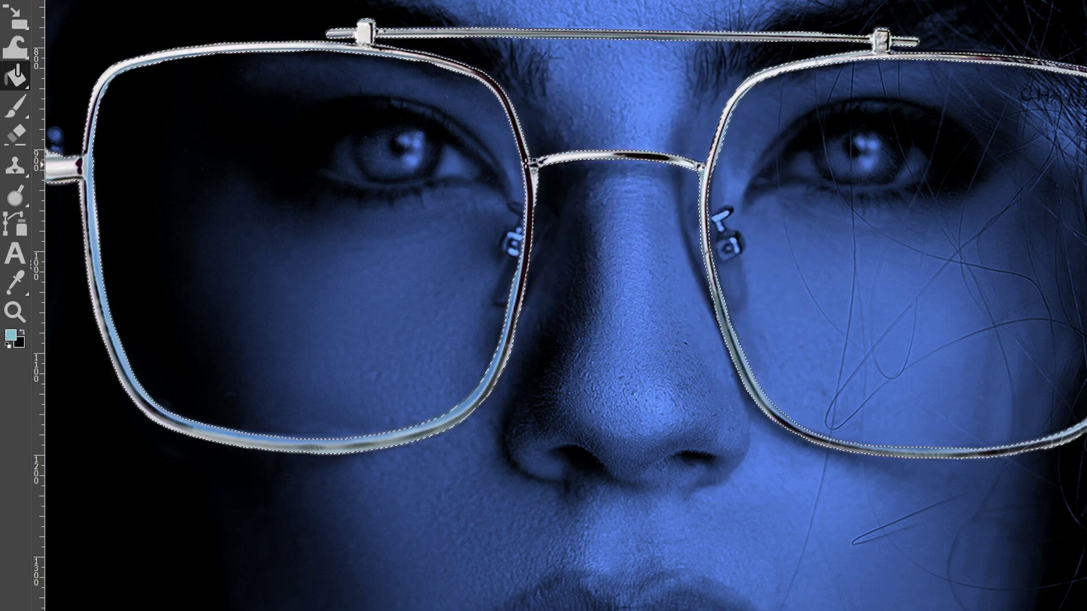
Fill the selected glasses frame with the foreground color on the Frame Glow layer, and clear the selection.
{"action": "left_click", "coordinate": [534, 164]}
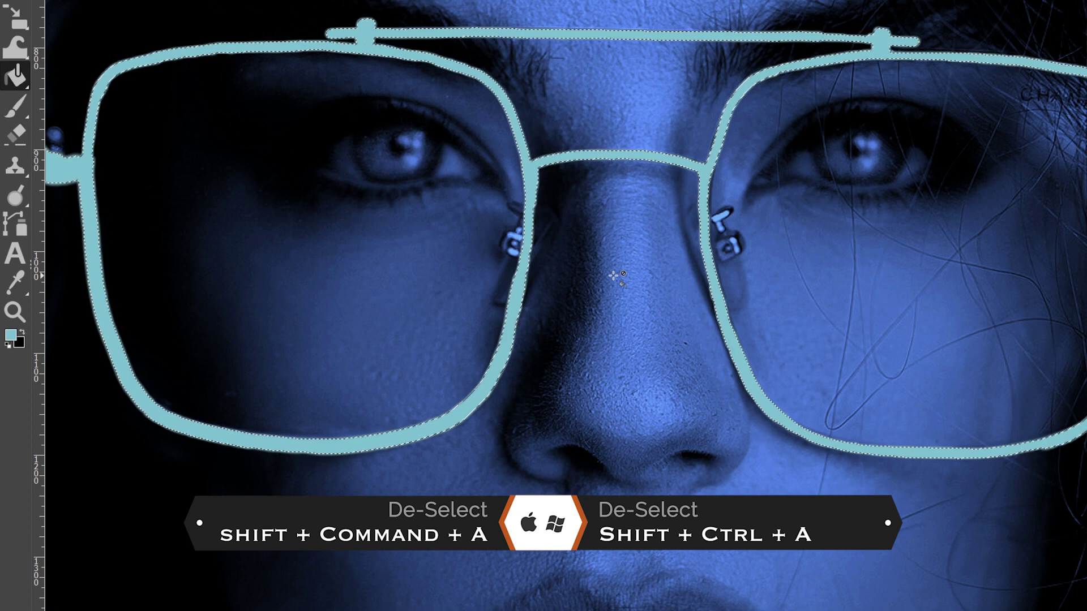
{"action": "key", "text": "ctrl+shift+a"}
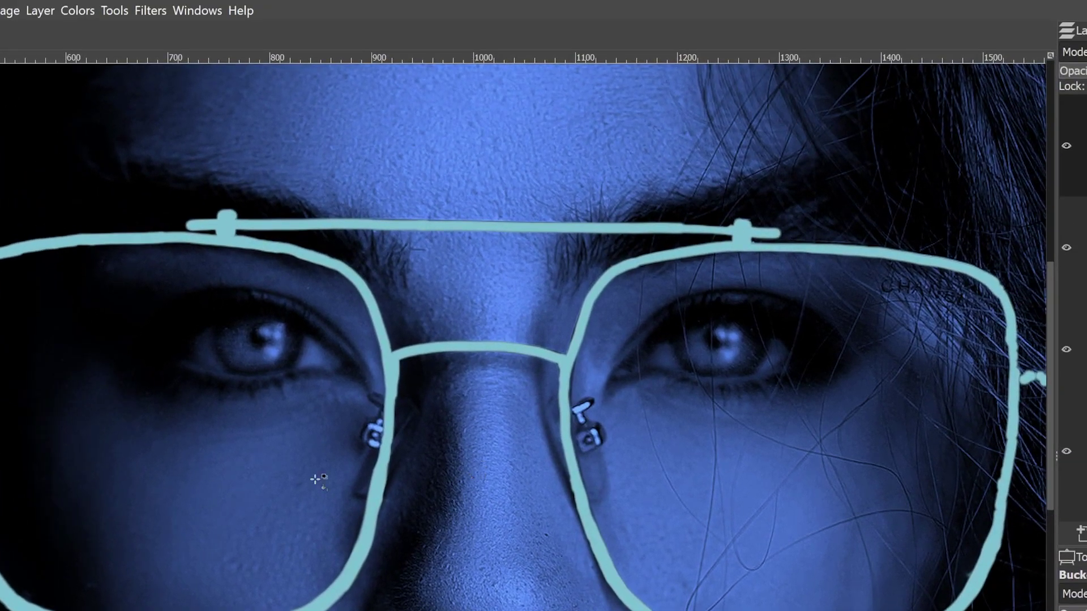
Apply a Gaussian Blur with Size X and Size Y of 16.77 to the Frame Glow layer.
{"action": "left_click", "coordinate": [160, 10]}
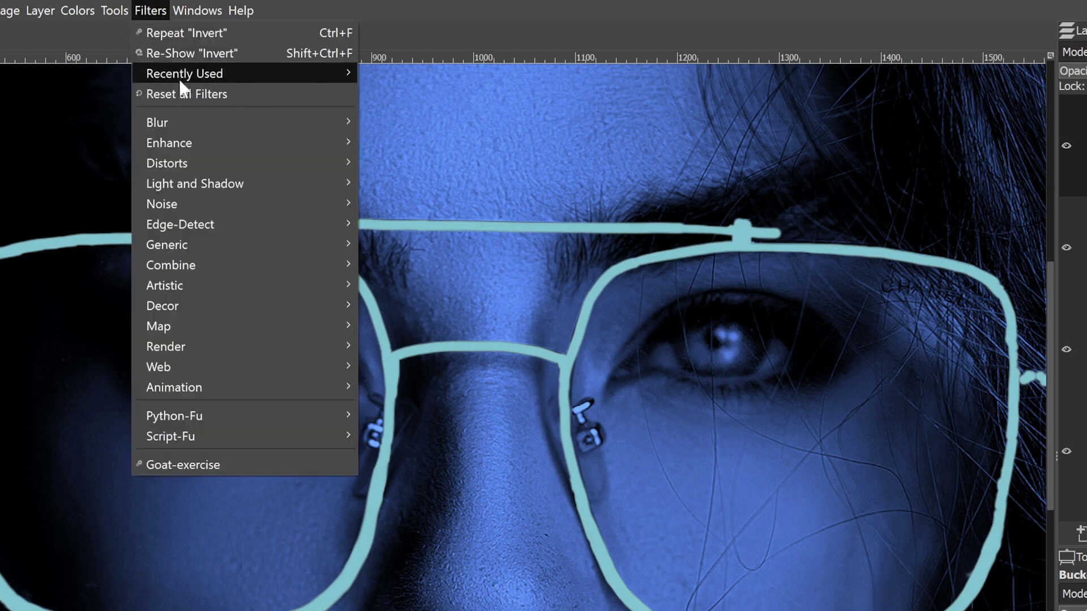
{"action": "mouse_move", "coordinate": [232, 124]}
{"action": "left_click", "coordinate": [458, 142]}
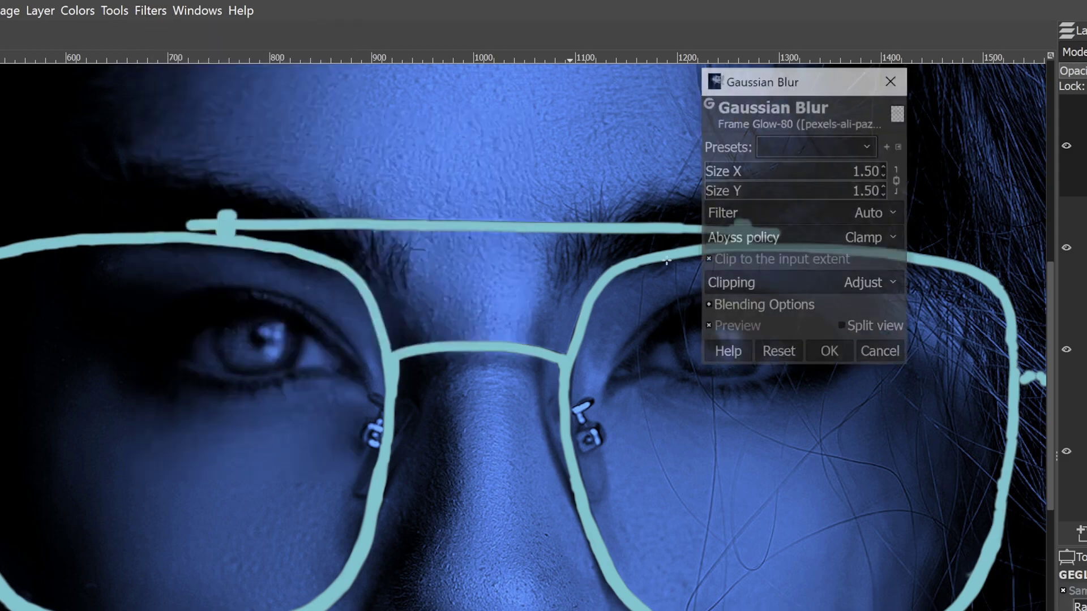
{"action": "left_click_drag", "start_coordinate": [730, 180], "coordinate": [732, 176]}
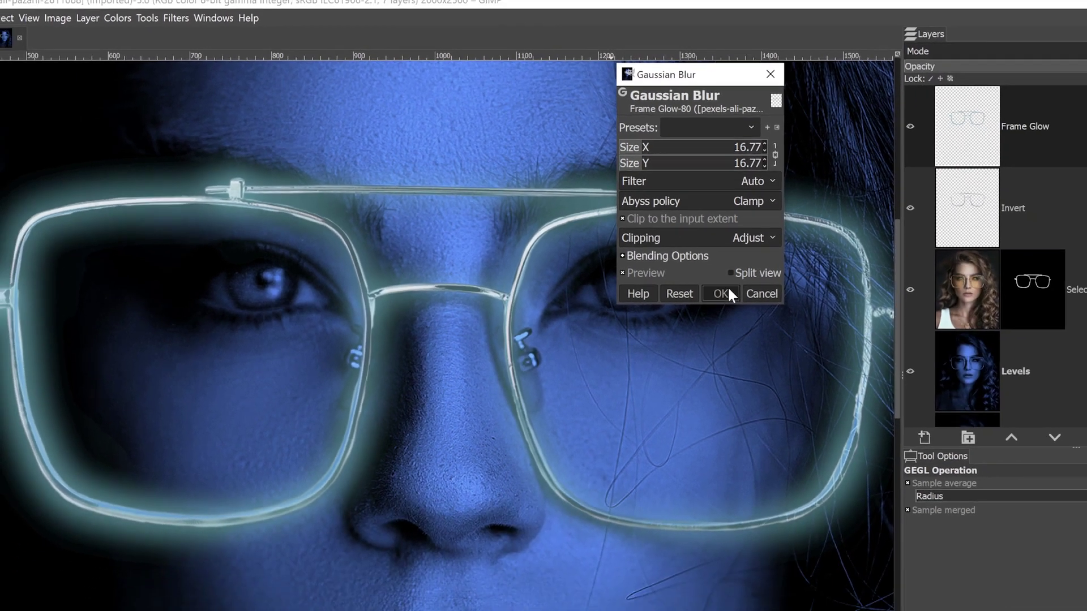
{"action": "left_click", "coordinate": [830, 354]}
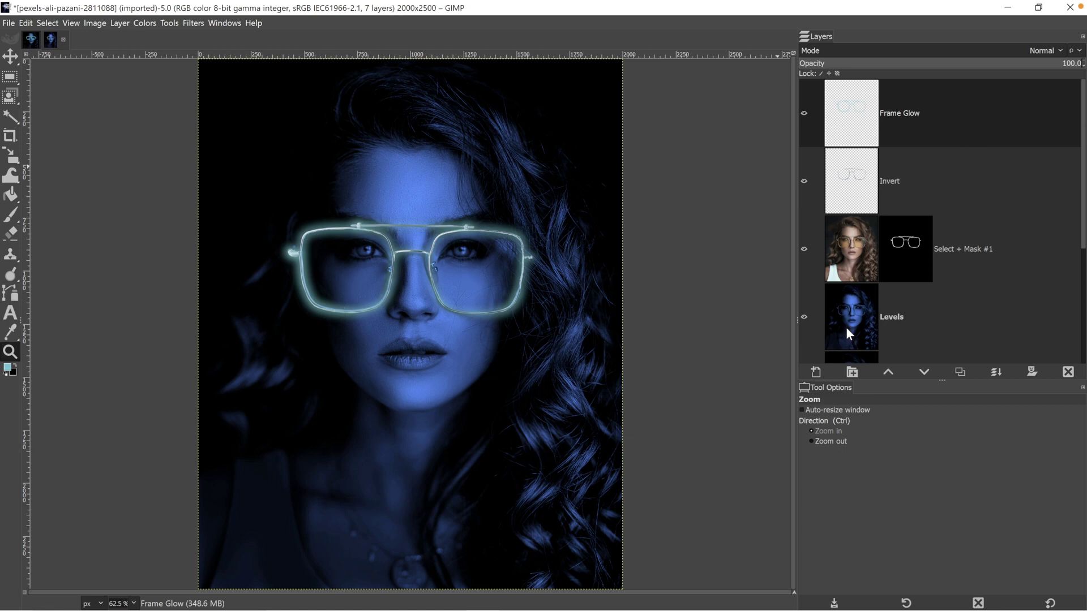
Create a transparent layer named "Skin Glow" above the Frame Glow layer.
{"action": "left_click", "coordinate": [816, 372]}
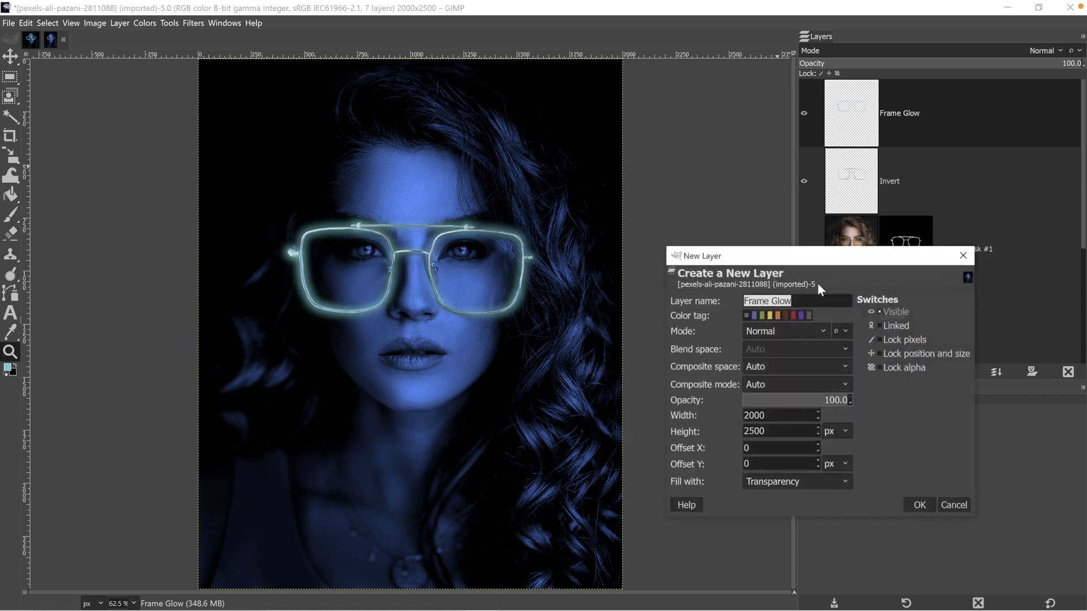
{"action": "type", "text": "Skin Glow"}
{"action": "key", "text": "Return"}
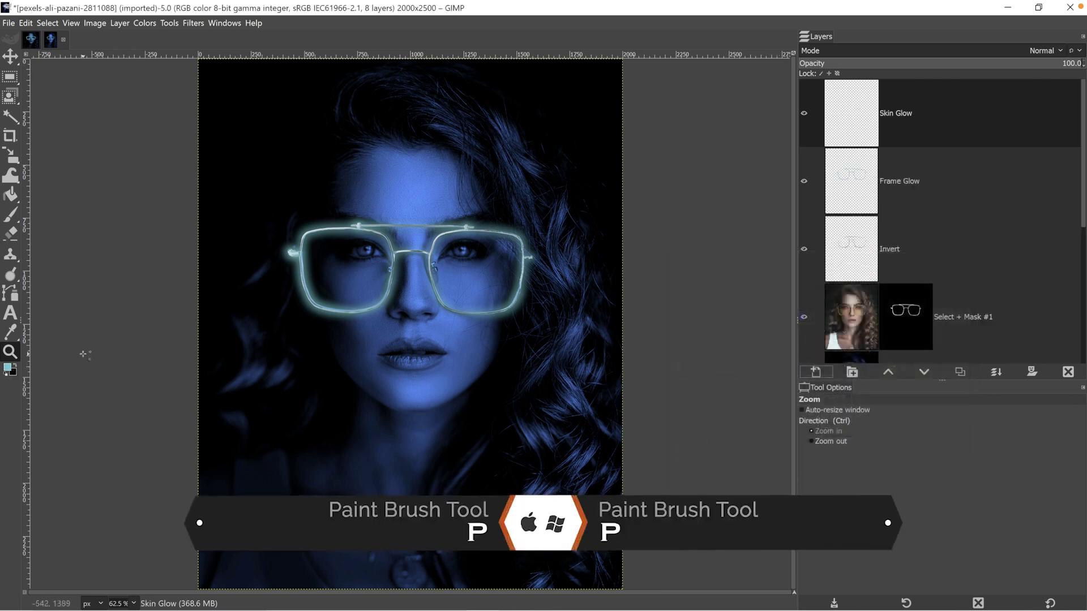
Activate the Paintbrush tool and increase its brush size to 121.
{"action": "key", "text": "p"}
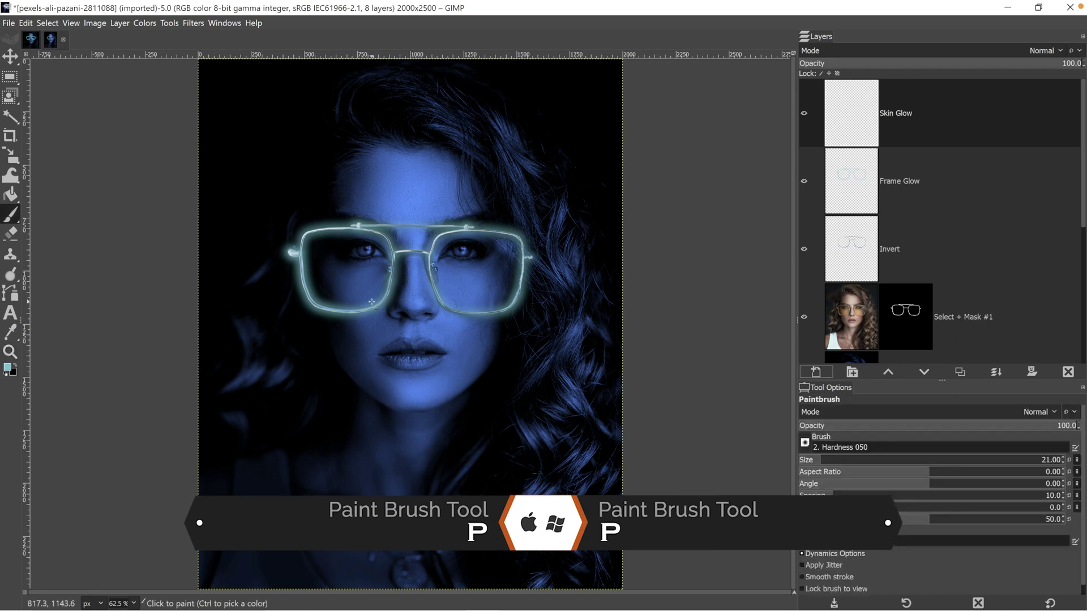
{"action": "key", "text": "bracketright"}
{"action": "key", "text": "bracketright"}
{"action": "key", "text": "bracketright"}
{"action": "key", "text": "bracketright"}
{"action": "key", "text": "bracketright"}
{"action": "key", "text": "bracketright"}
{"action": "key", "text": "bracketright"}
{"action": "key", "text": "bracketright"}
{"action": "key", "text": "bracketright"}
{"action": "key", "text": "bracketright"}
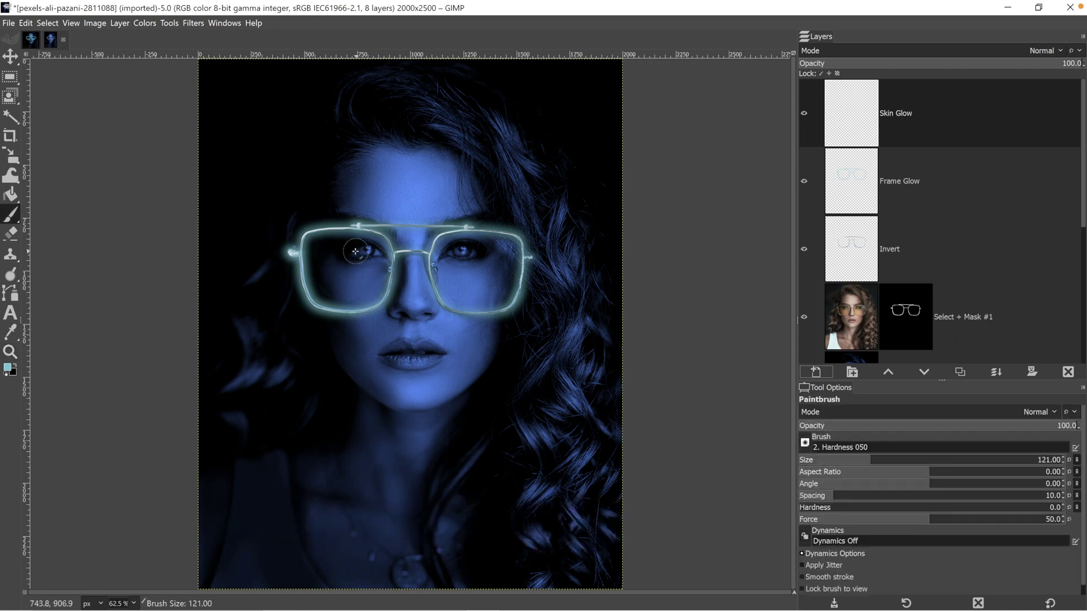